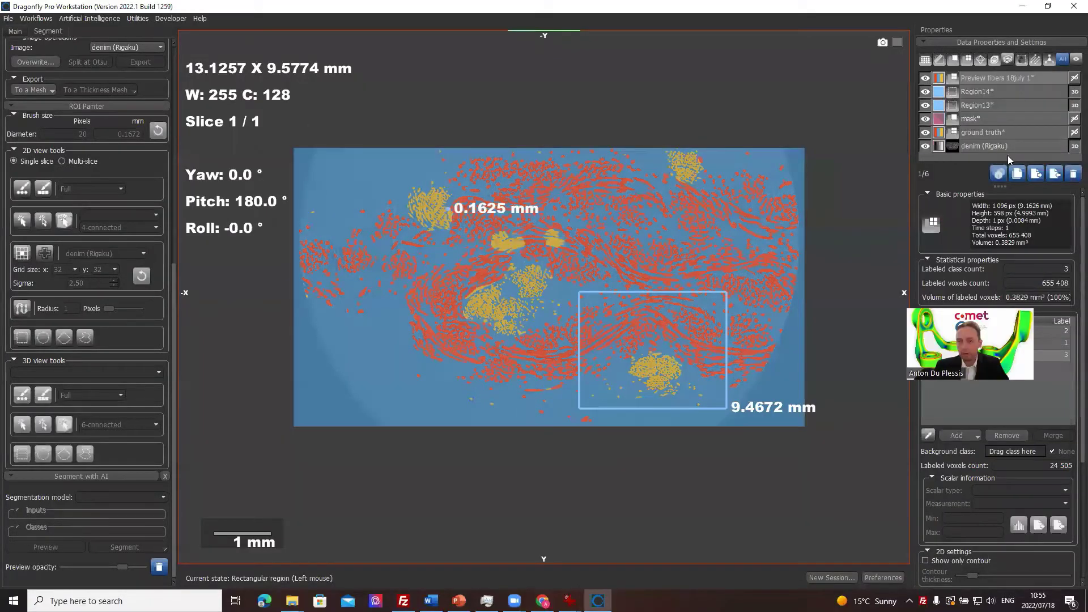
Delete the five overlay objects so only denim (Rigaku) remains, then zoom in on the fabric slice
click(1008, 136)
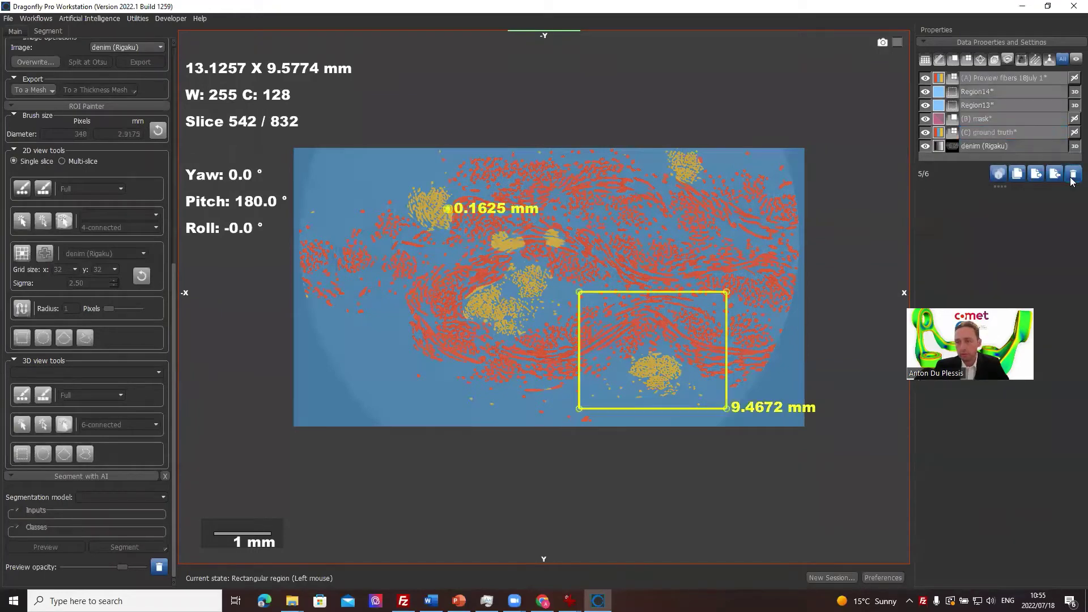
click(1071, 177)
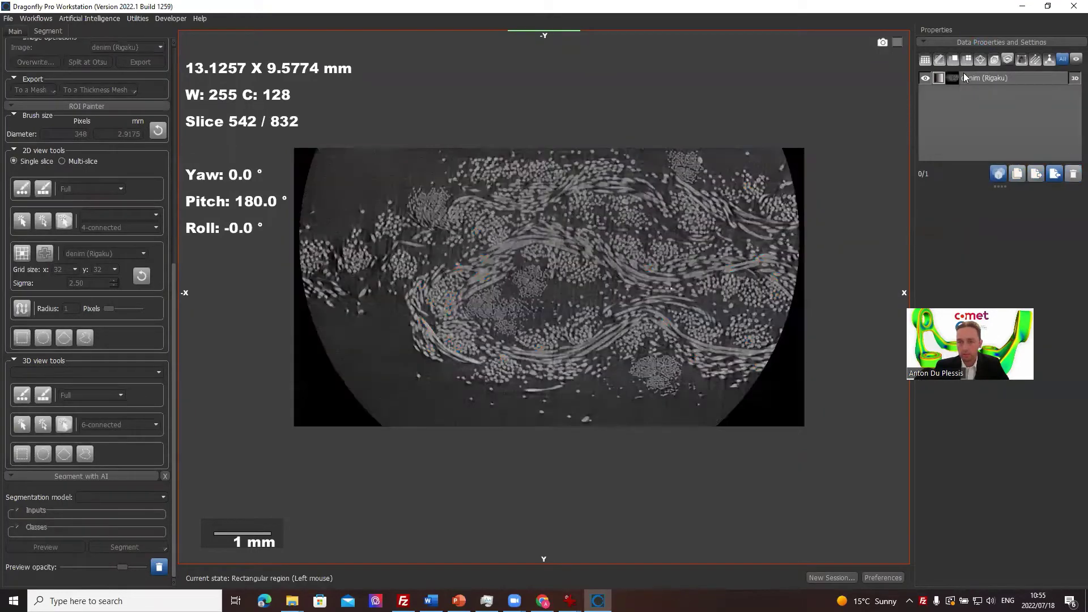
right_drag(592, 229, 597, 335)
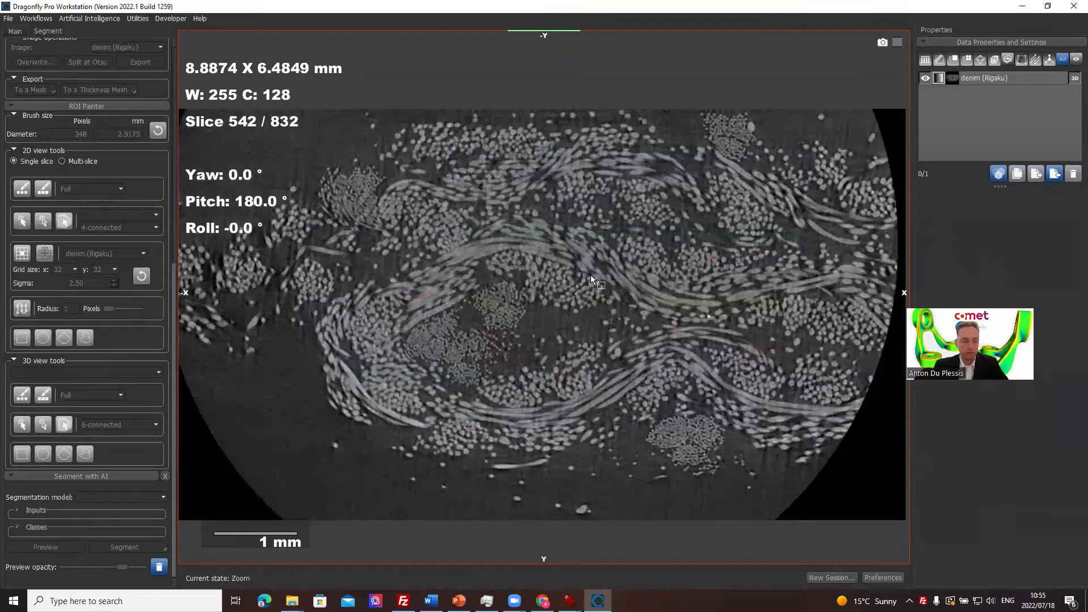
middle_drag(516, 366, 510, 378)
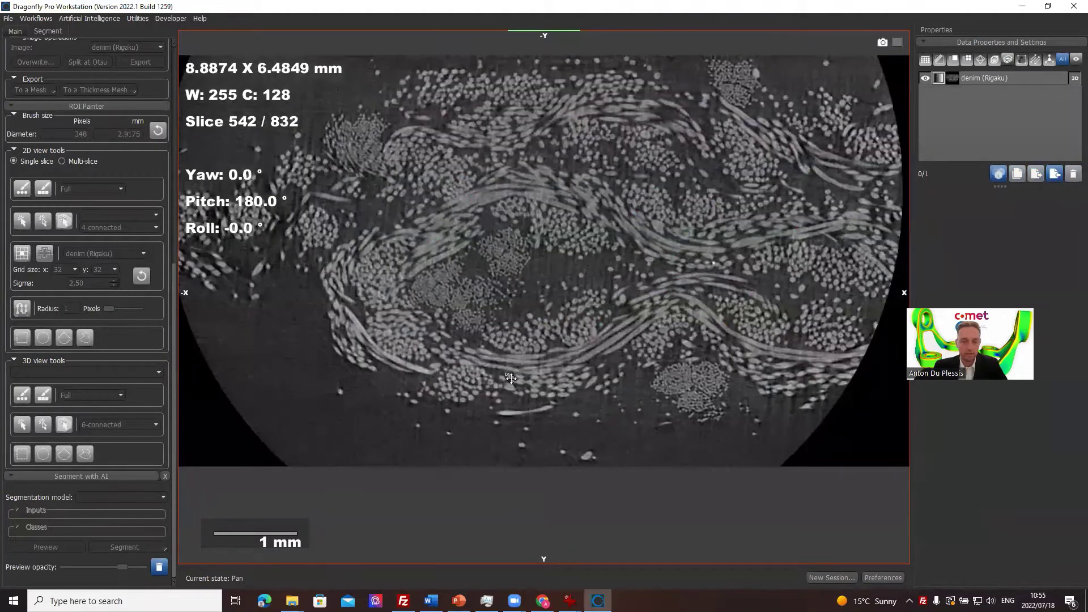
click(42, 19)
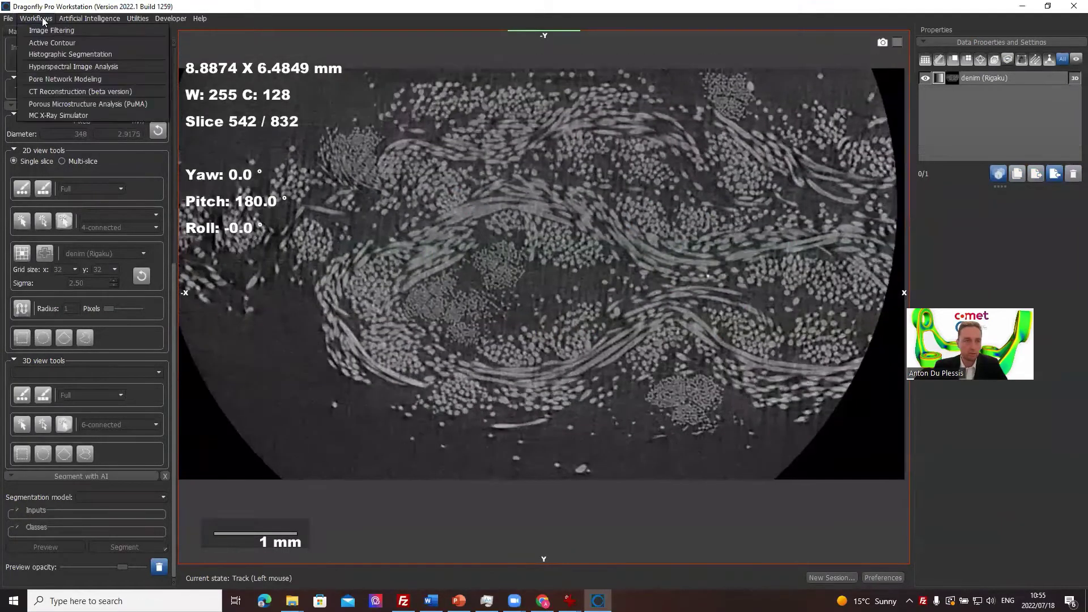
Start an Image Filtering workflow with a Median operation on denim (Rigaku), using a 2D size-3 square kernel
click(60, 30)
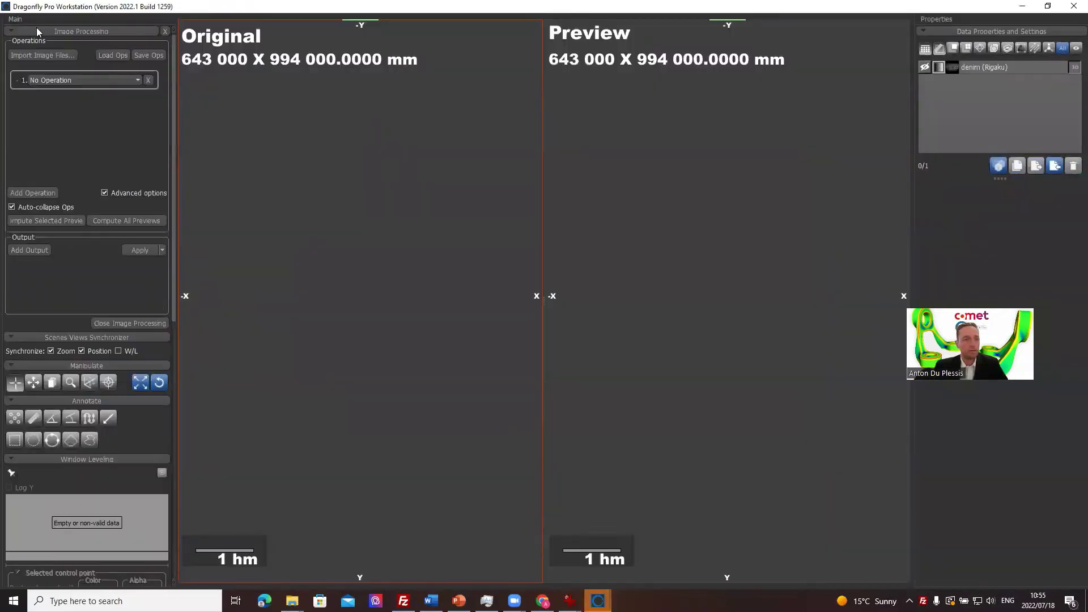
click(69, 77)
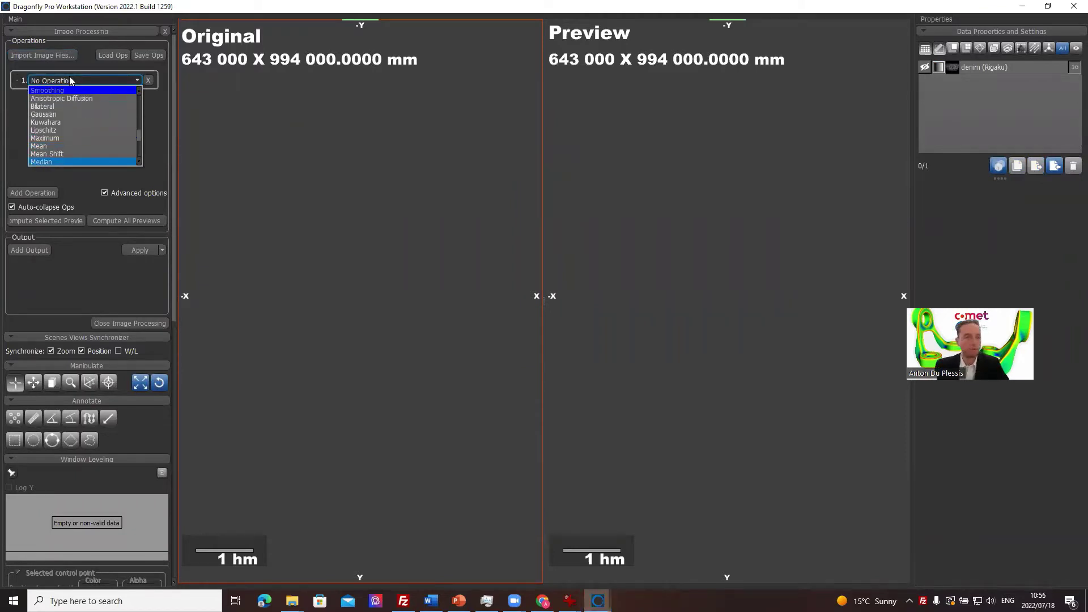
click(61, 162)
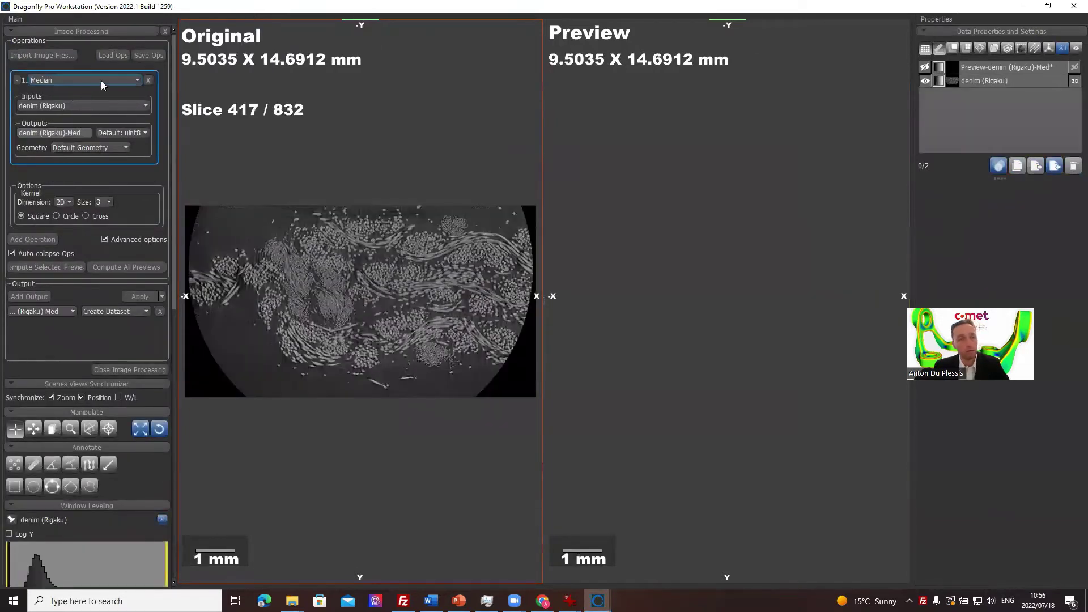
click(101, 81)
click(101, 81)
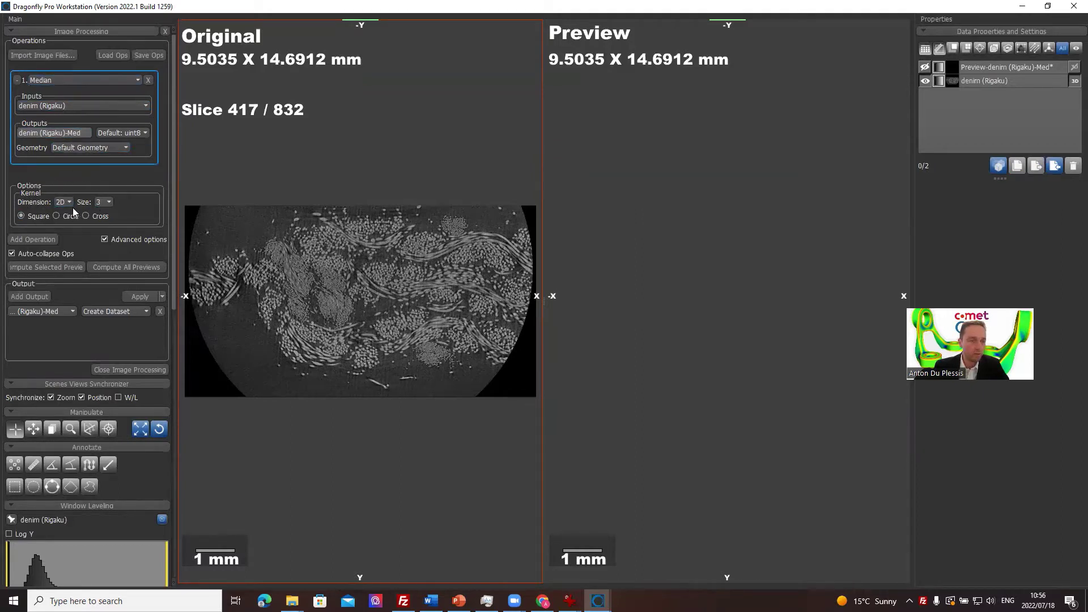
Preview the size-3 median result and zoom both views in on a fibre bundle to compare
click(33, 267)
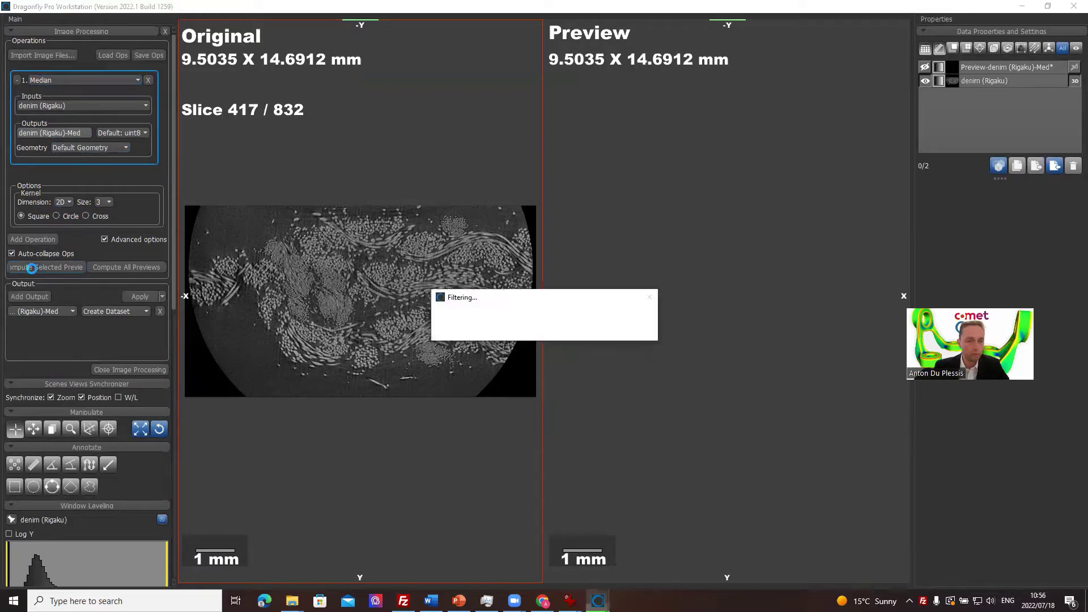
right_drag(507, 260, 372, 568)
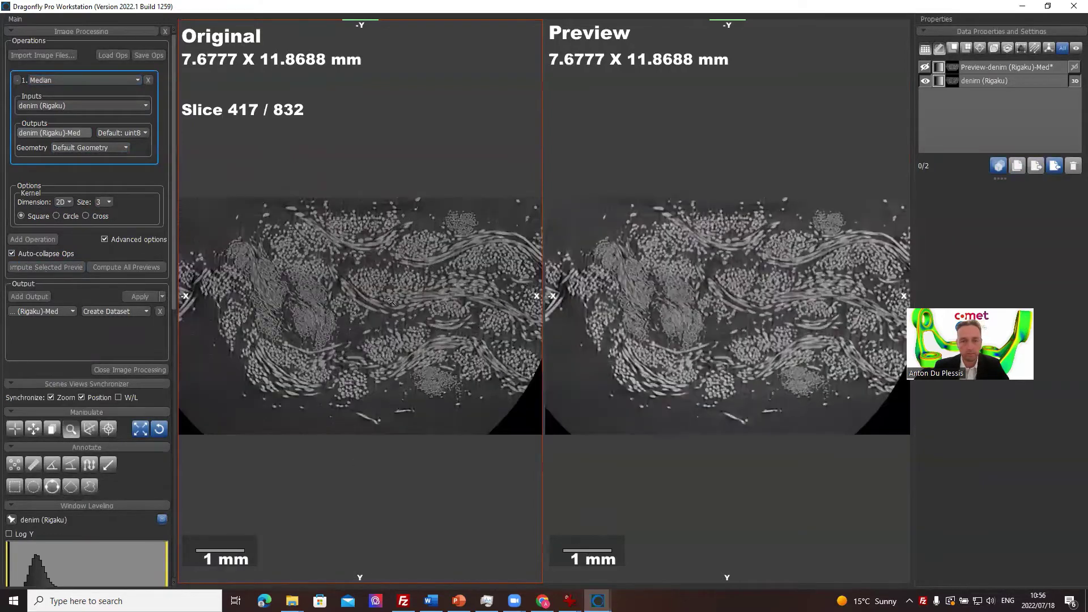
right_drag(390, 300, 372, 215)
right_drag(364, 446, 321, 300)
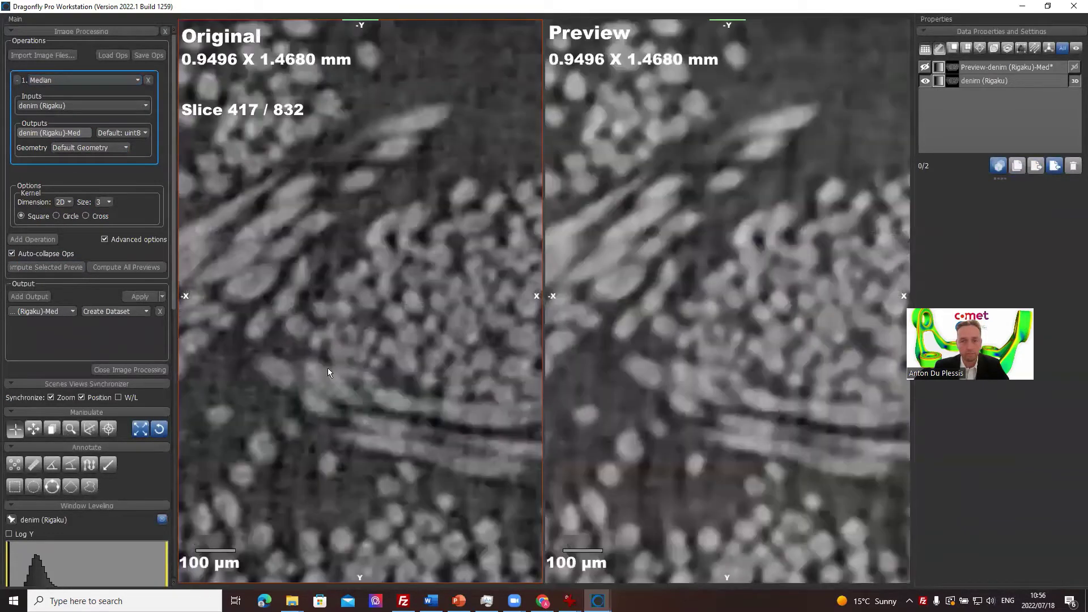
scroll(327, 369, up, 2)
scroll(327, 370, down, 5)
middle_drag(216, 335, 201, 255)
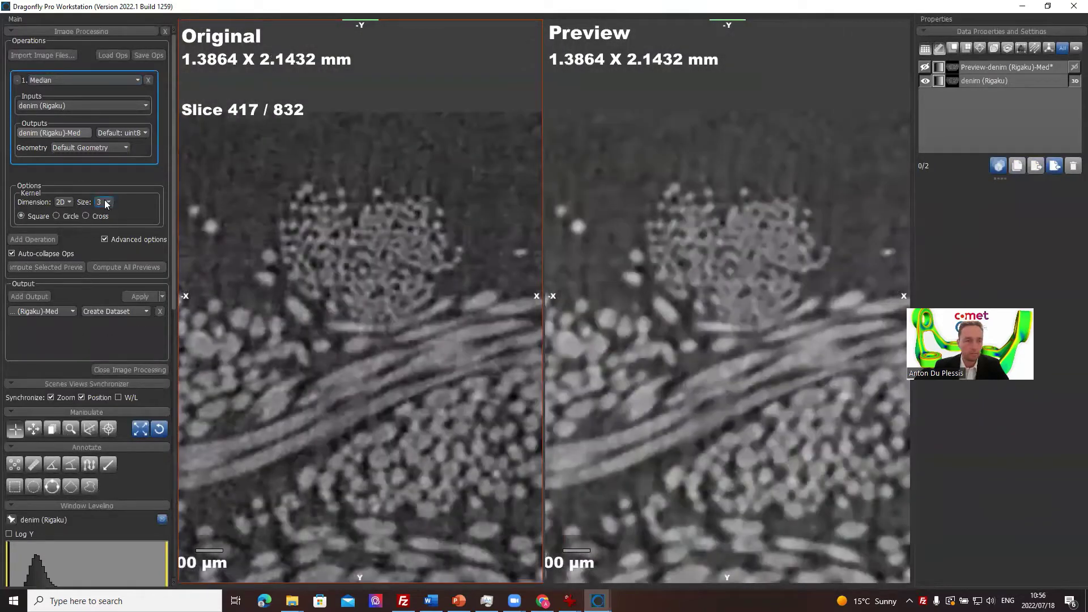
Change the median kernel size to 5, recompute the preview, and apply it to create denim (Rigaku)-Med
click(105, 202)
click(101, 223)
click(32, 266)
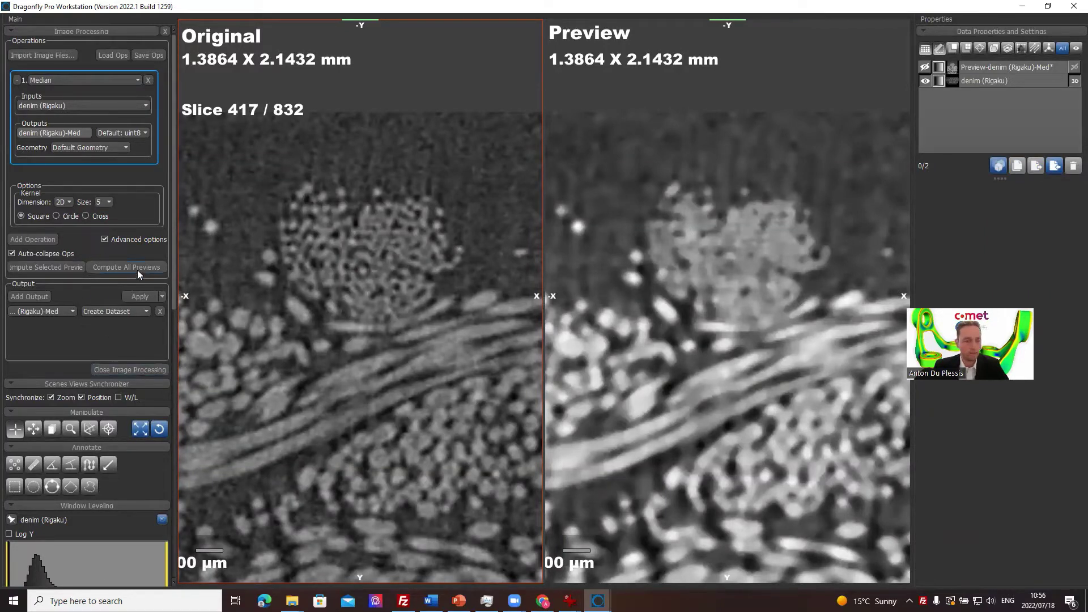
click(145, 294)
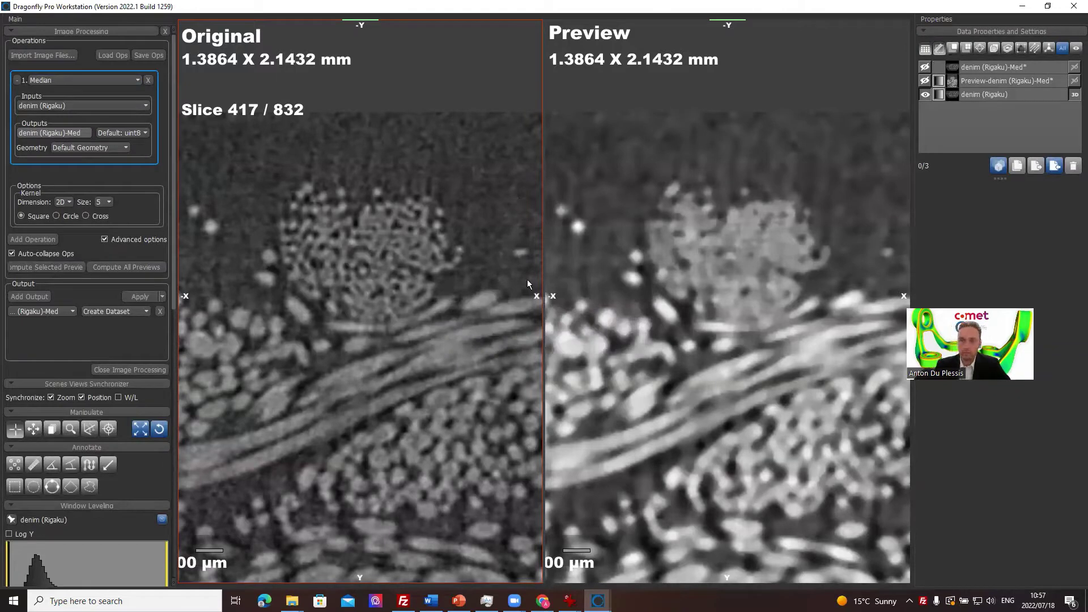
Close image filtering and toggle denim versus denim (Rigaku)-Med visibility, ending with only the original shown
click(106, 370)
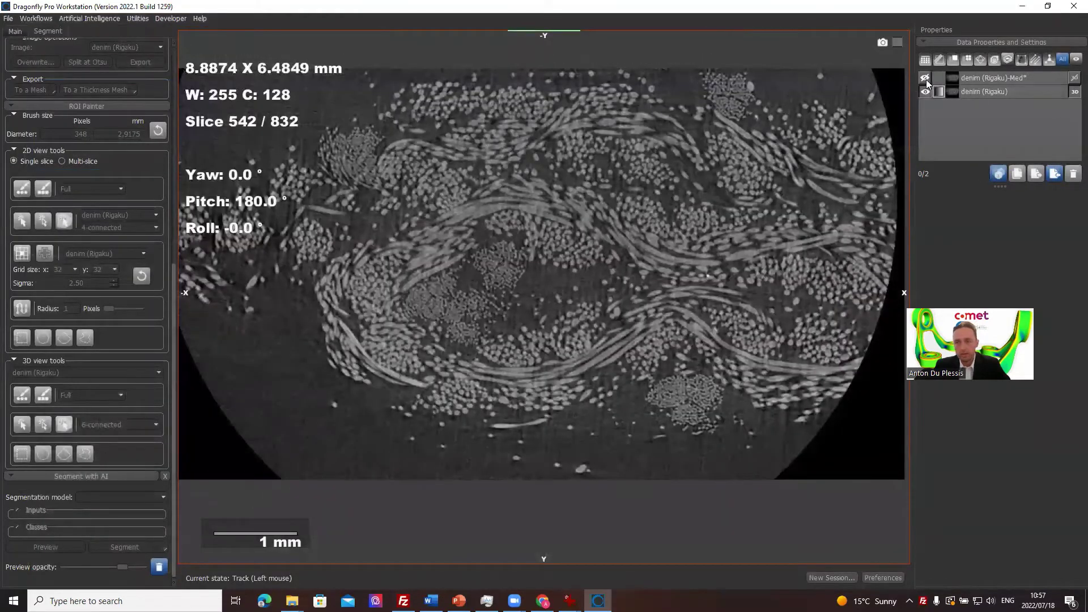
click(994, 86)
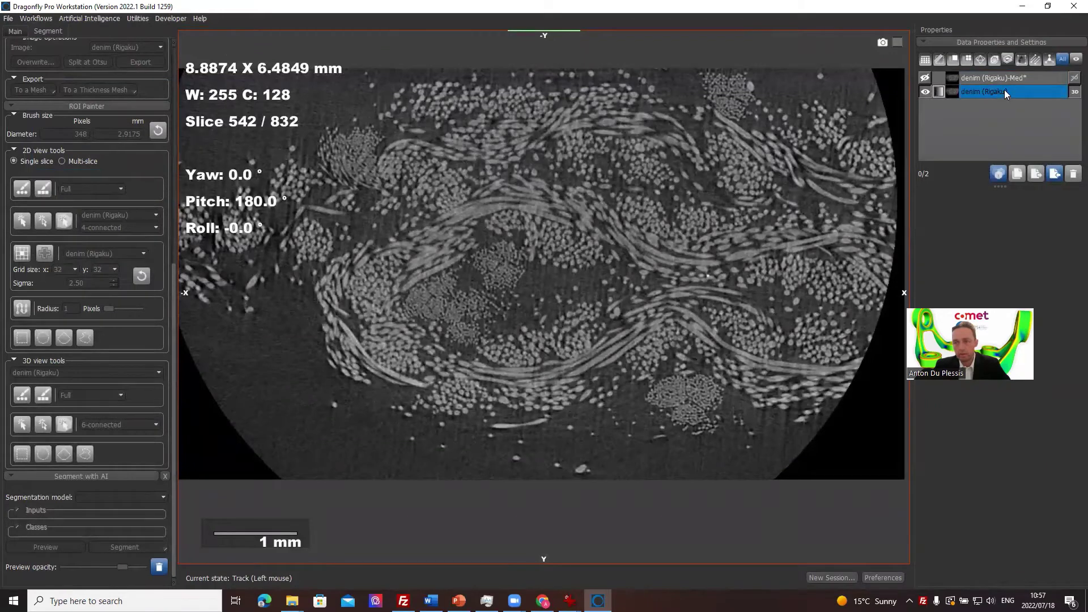
click(925, 81)
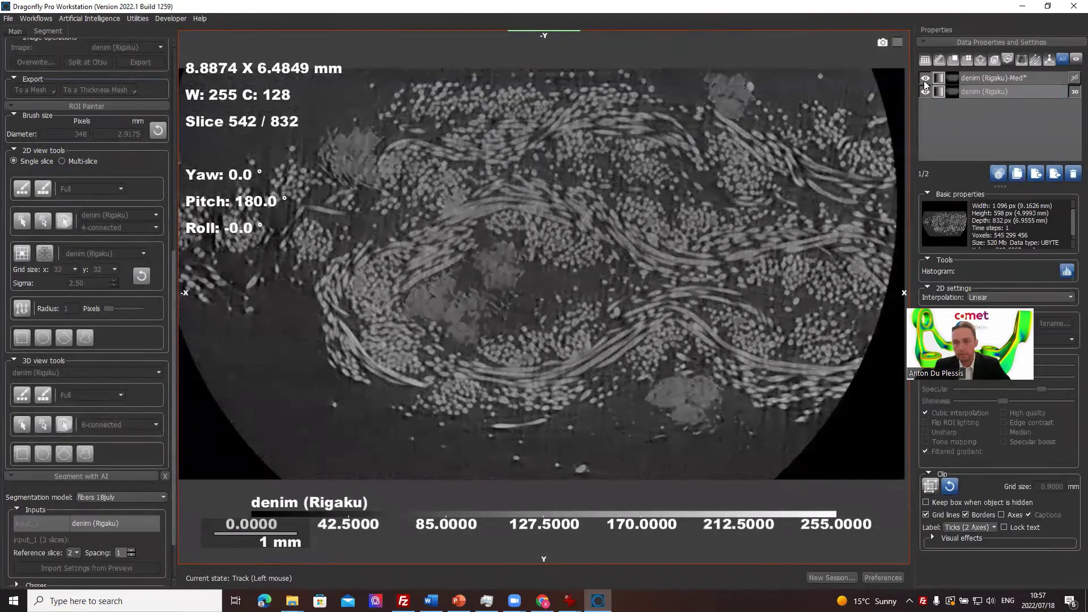
click(925, 79)
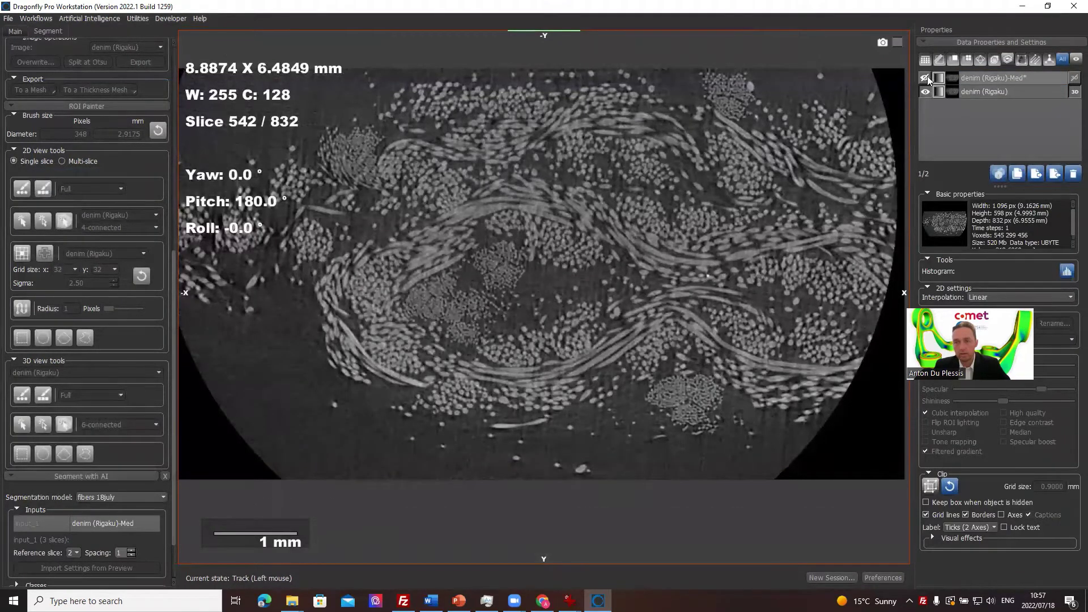
click(926, 78)
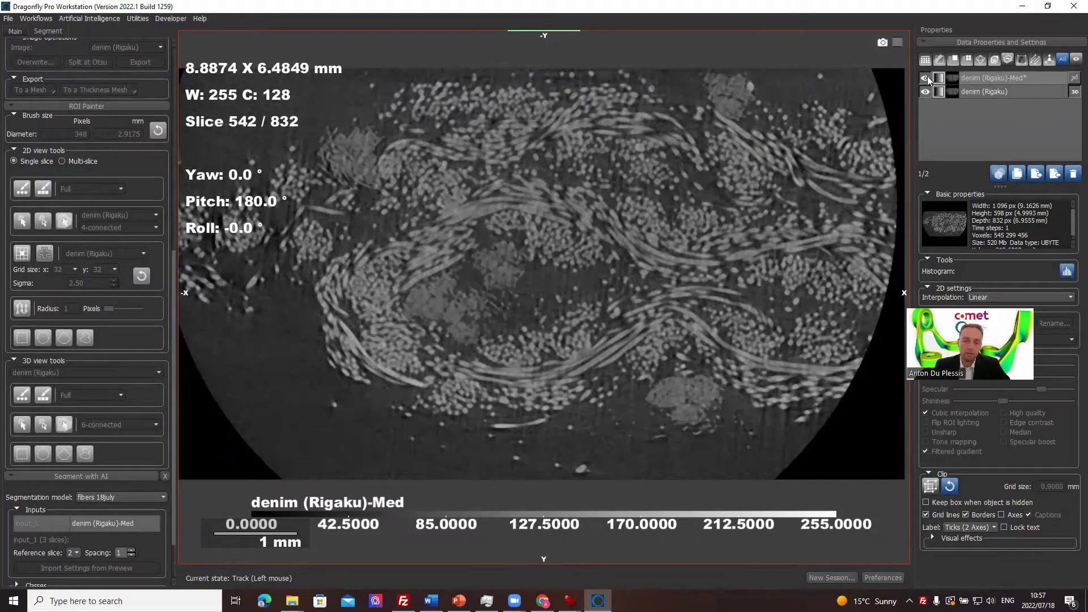
click(927, 76)
click(980, 74)
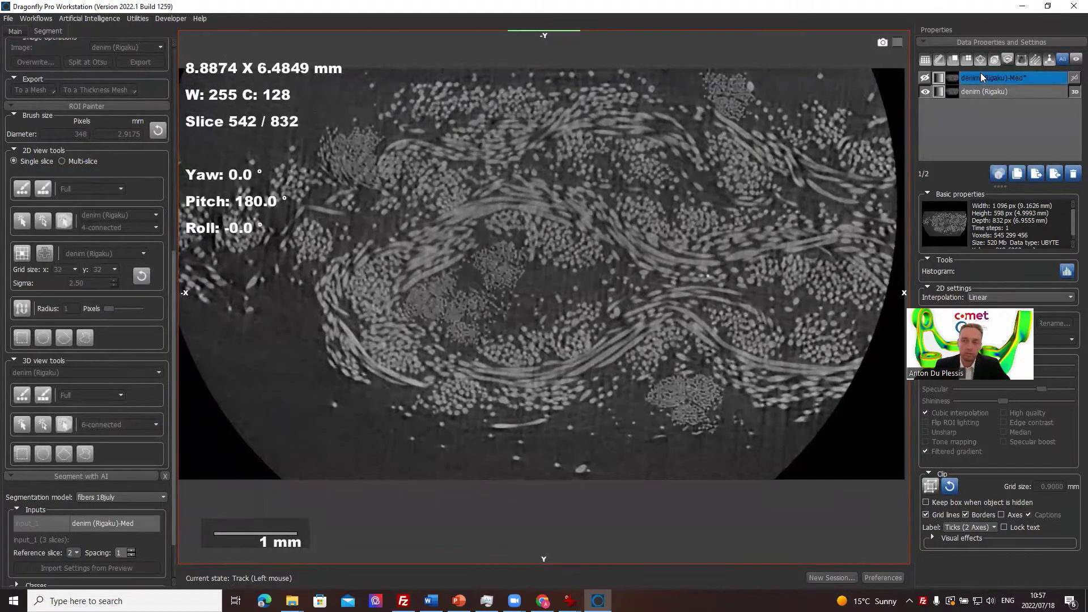
click(1010, 91)
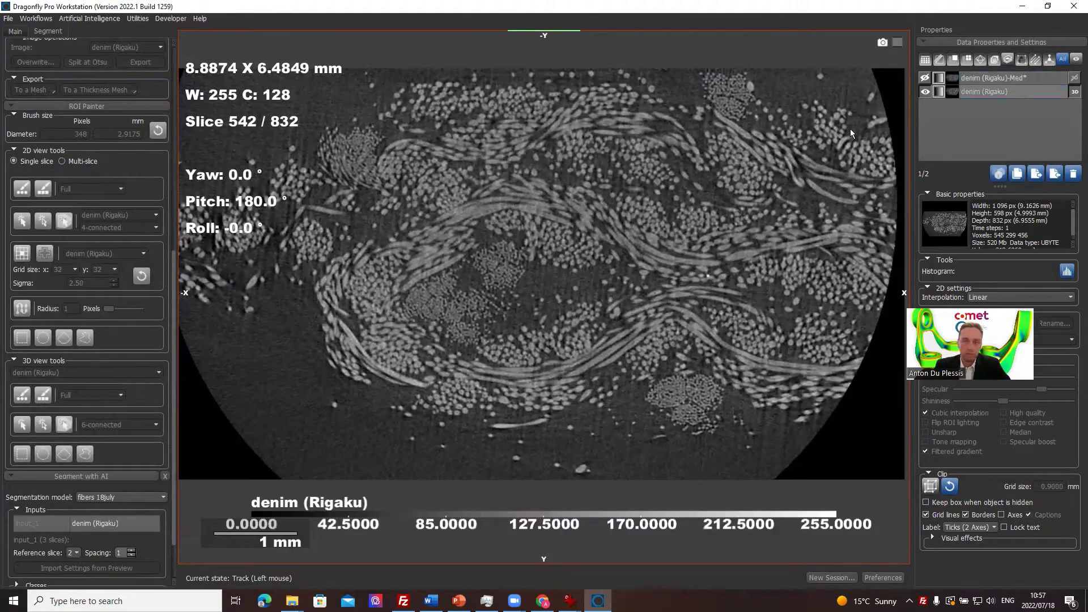
Open the Deep Learning Tool and start creating a new model
click(94, 19)
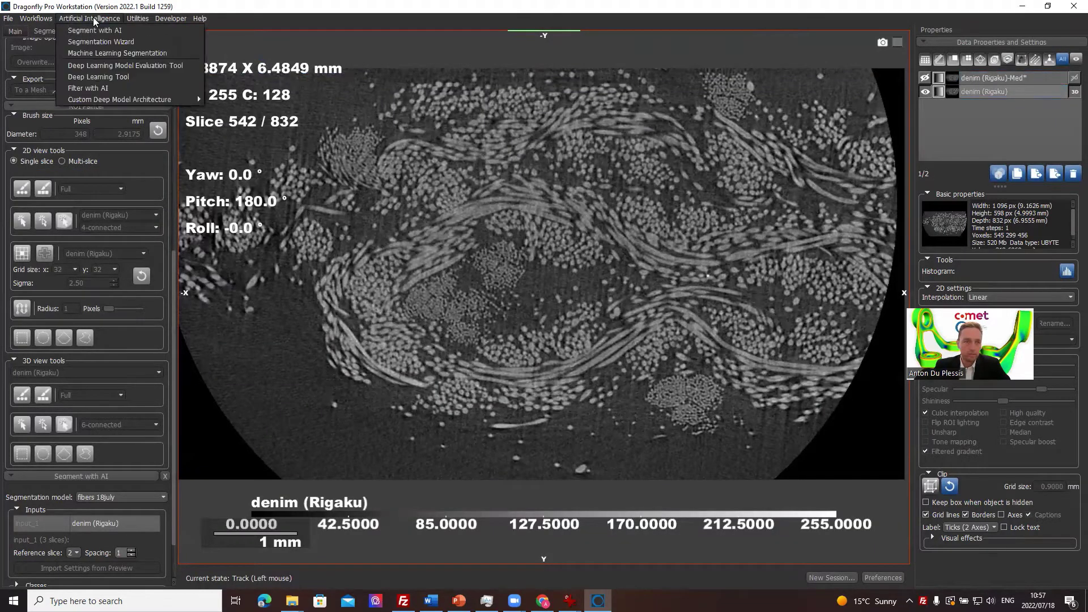
click(103, 76)
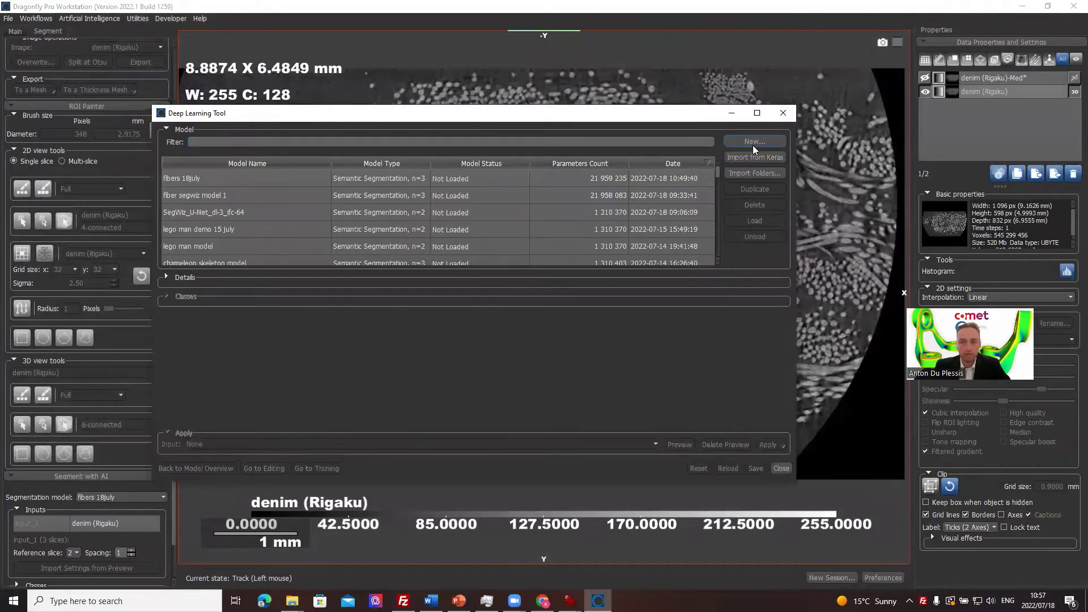
click(758, 141)
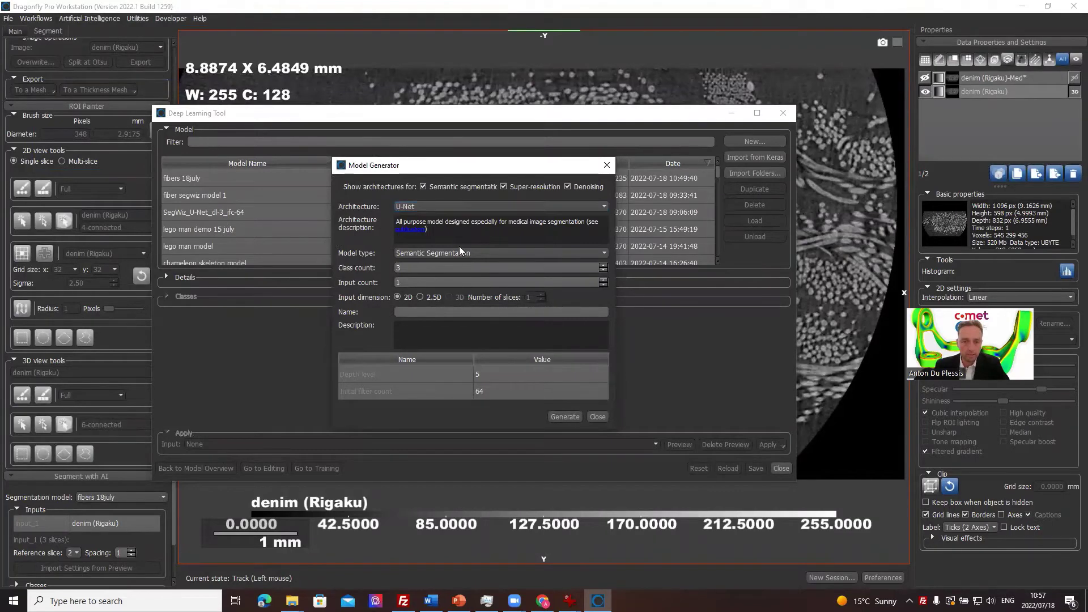
Generate a 2.5D (3-slice) Regression U-Net named Median filter
click(478, 253)
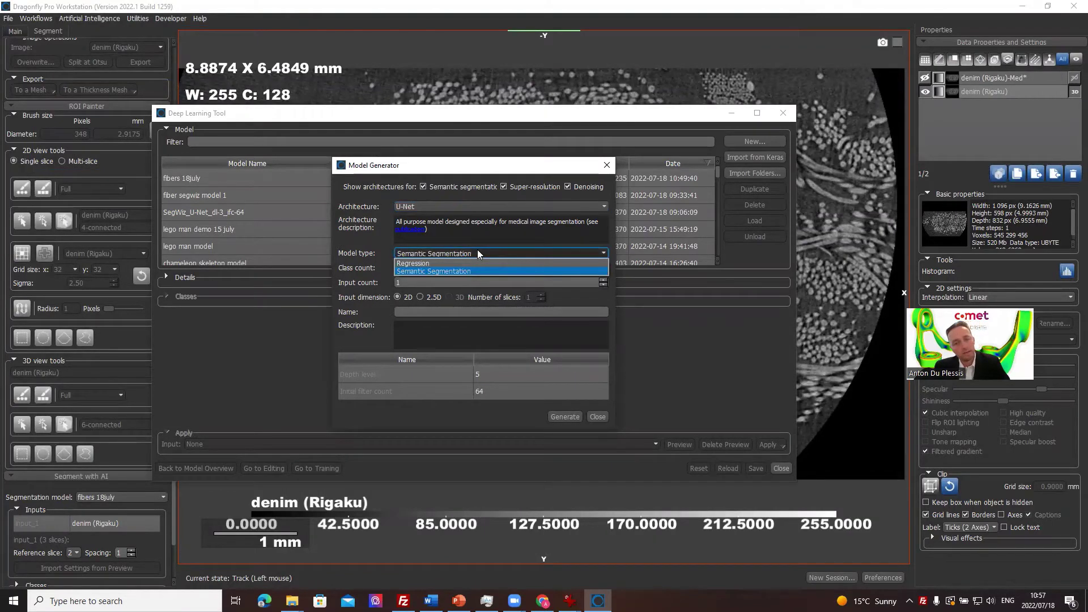
click(433, 262)
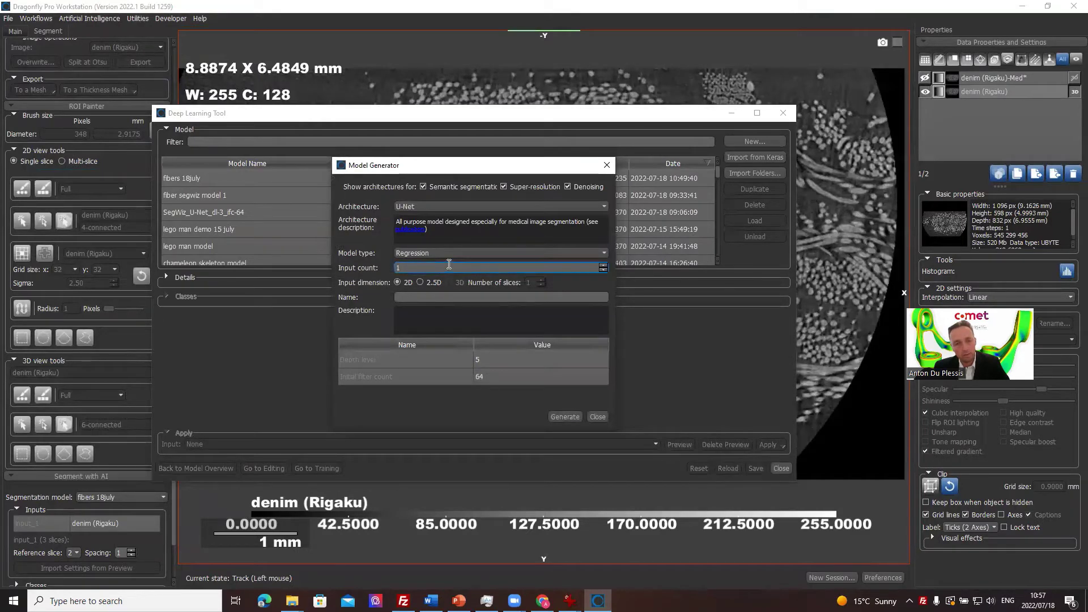
click(419, 283)
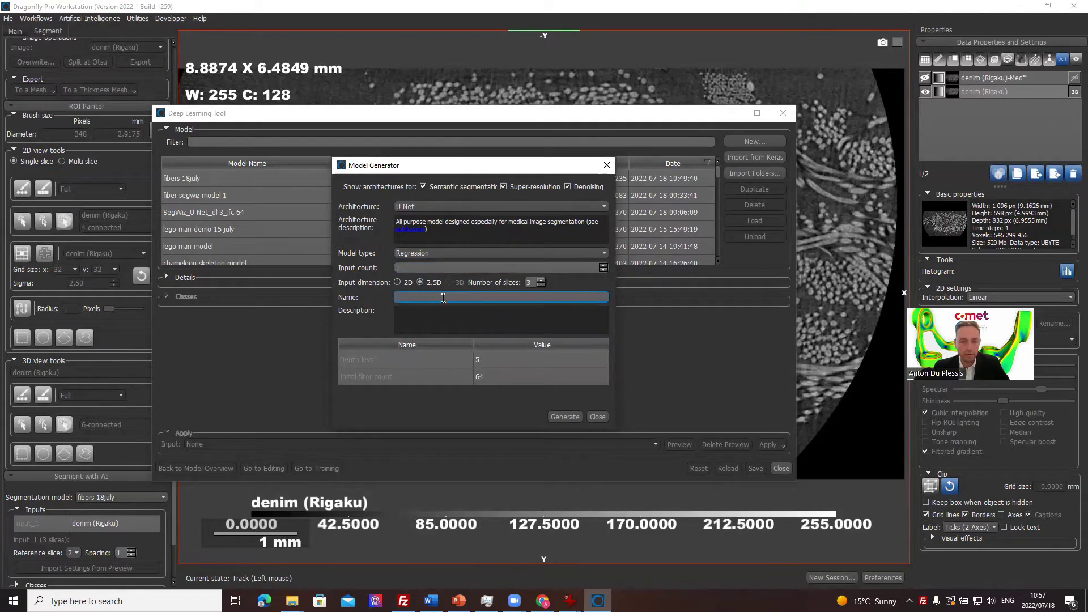
click(432, 300)
text(Median filter)
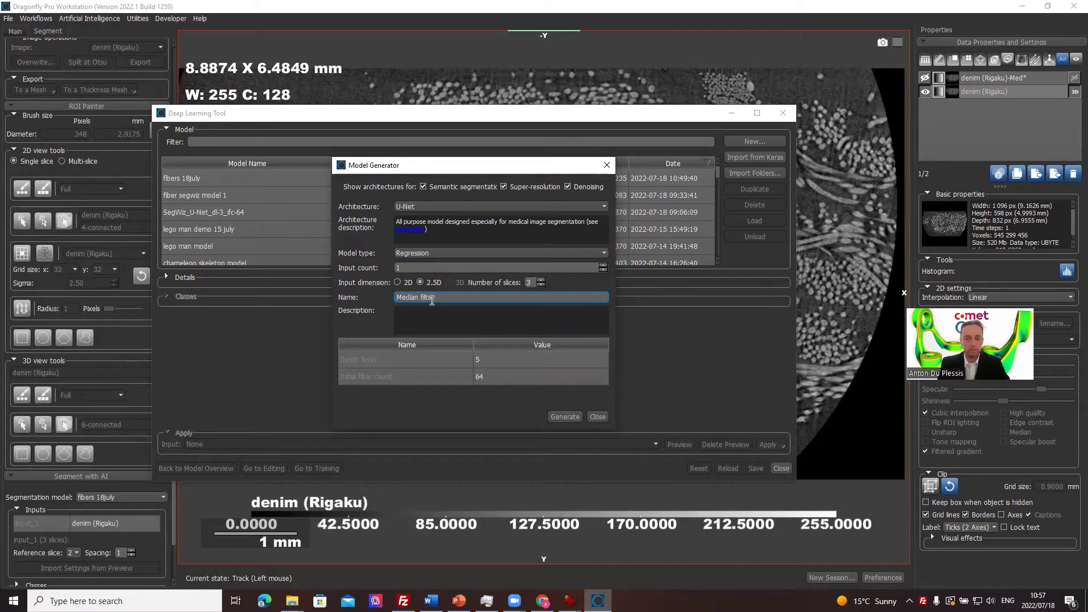
click(565, 417)
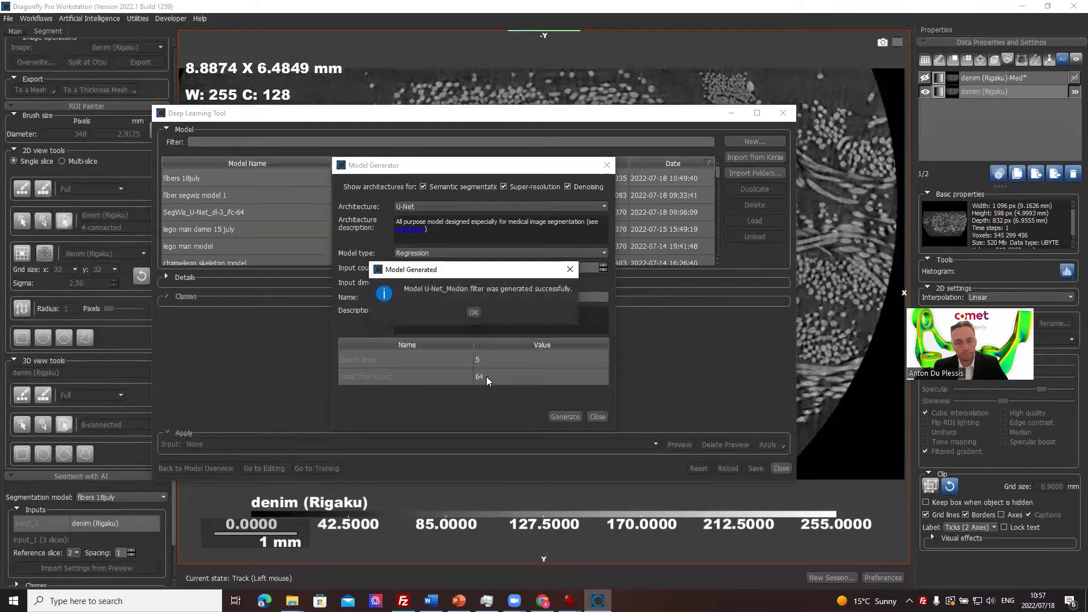
click(478, 314)
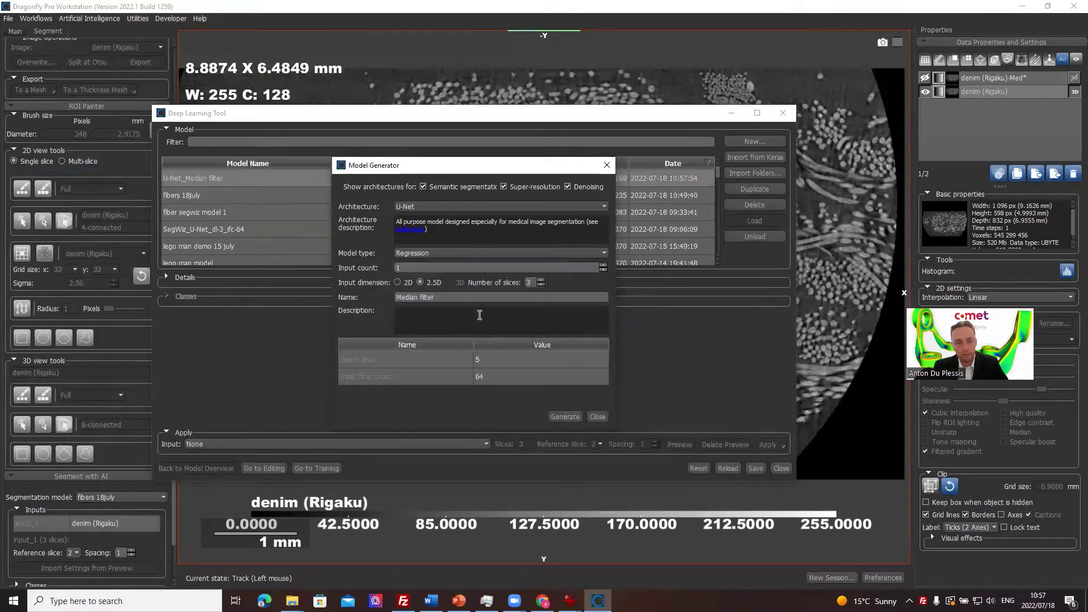
click(597, 417)
Select the untrained U-Net_Median filter model and go to its training page
click(299, 178)
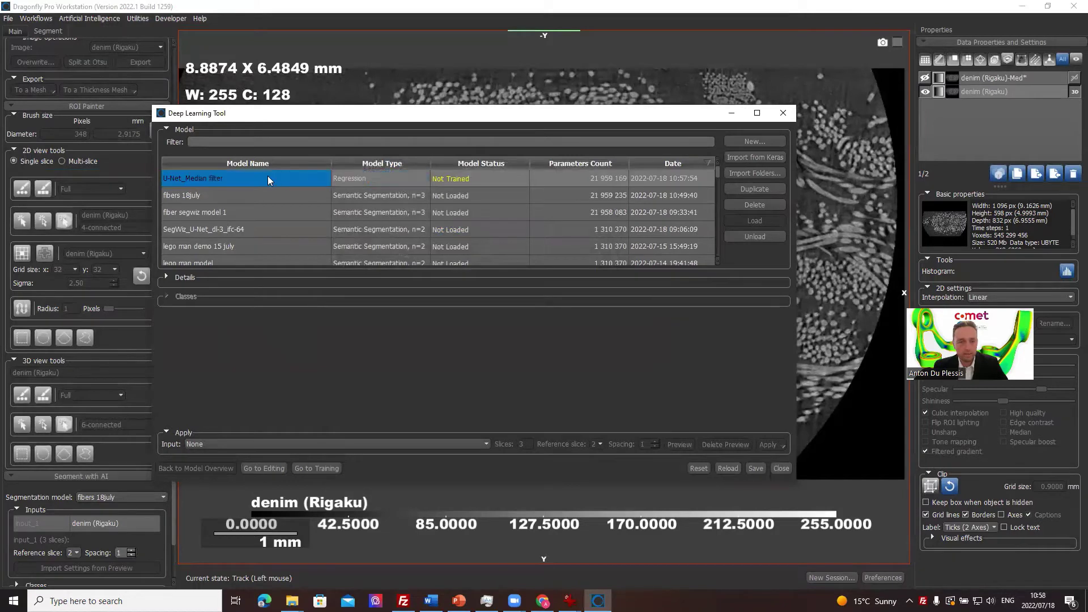
click(481, 178)
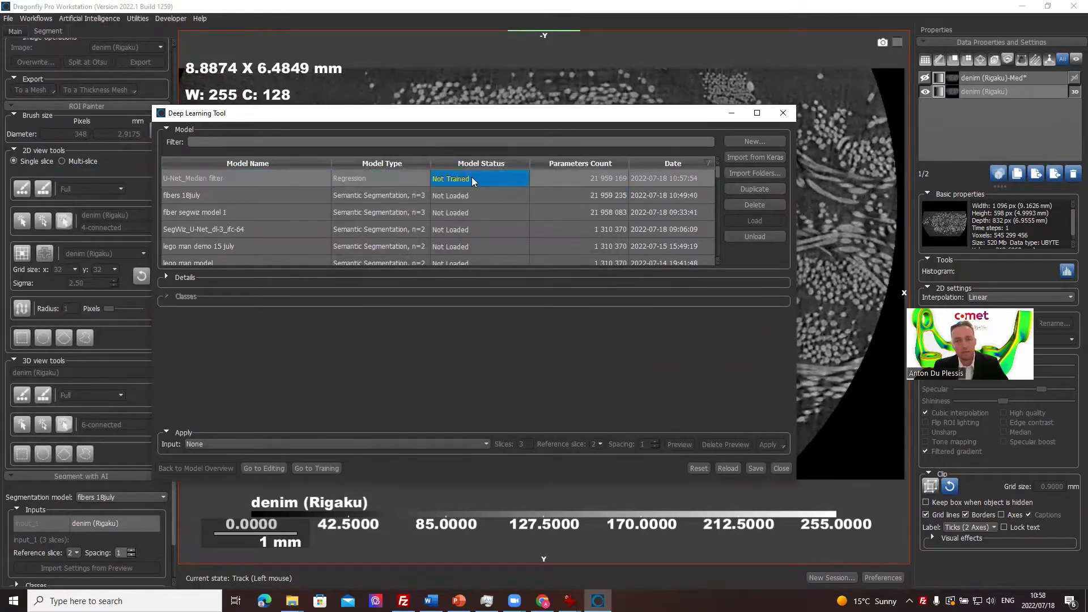
click(327, 466)
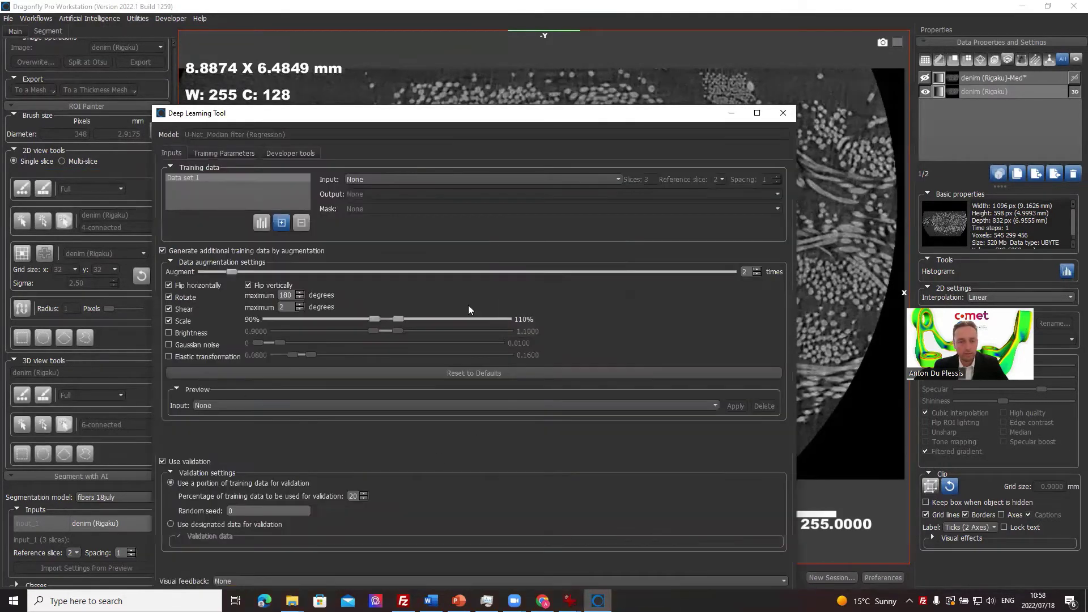
Set training input to denim (Rigaku) and output to denim (Rigaku)-Med, leaving the mask as None
click(439, 178)
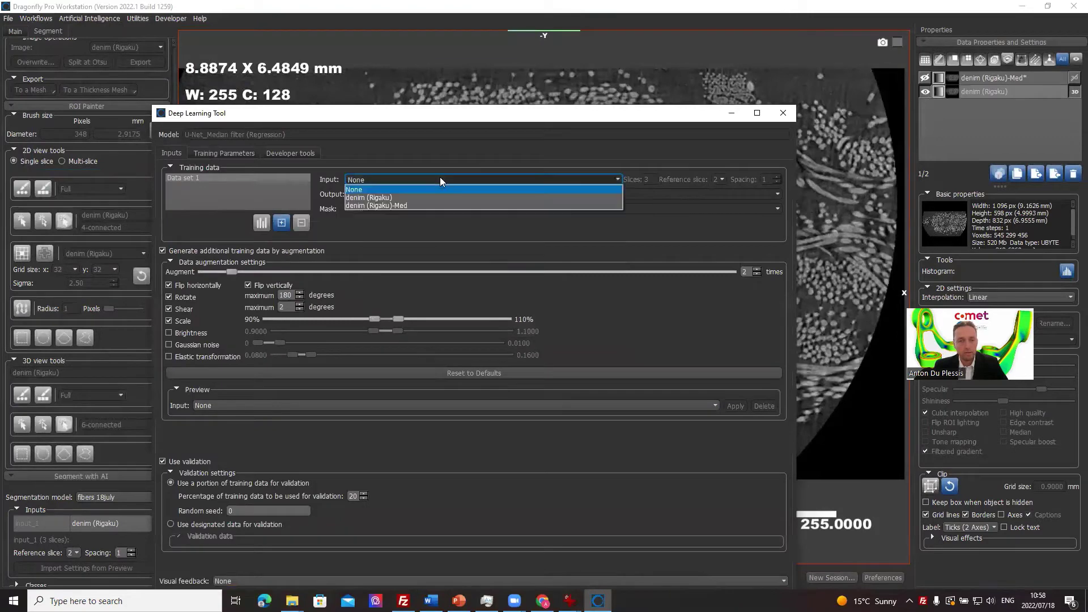
click(404, 197)
click(413, 194)
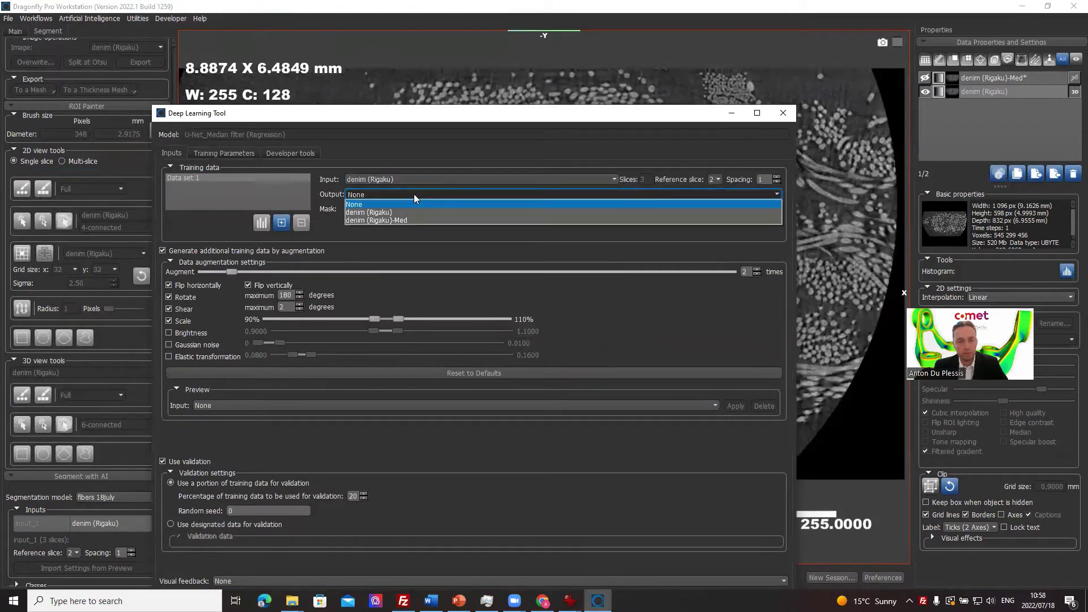
click(409, 224)
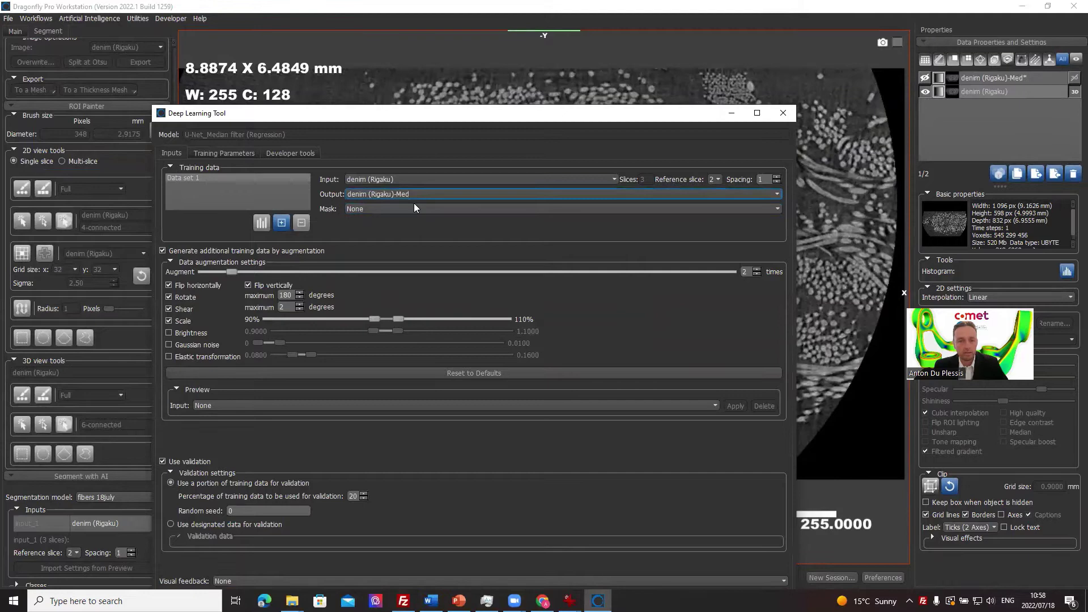
click(414, 208)
click(414, 209)
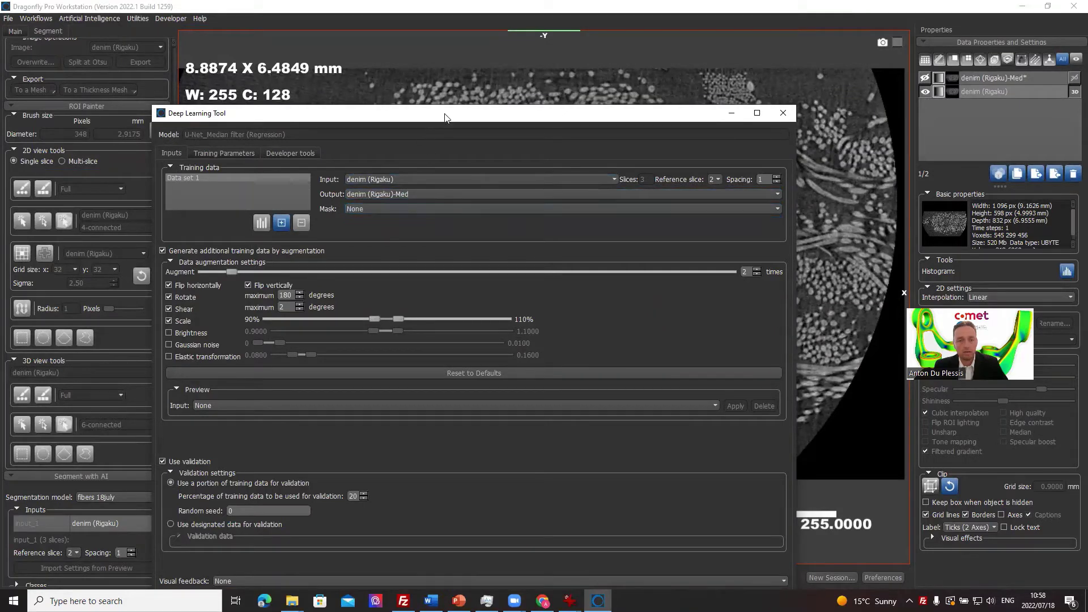
drag(445, 118, 609, 358)
ctrl+scroll(629, 105, down, 5)
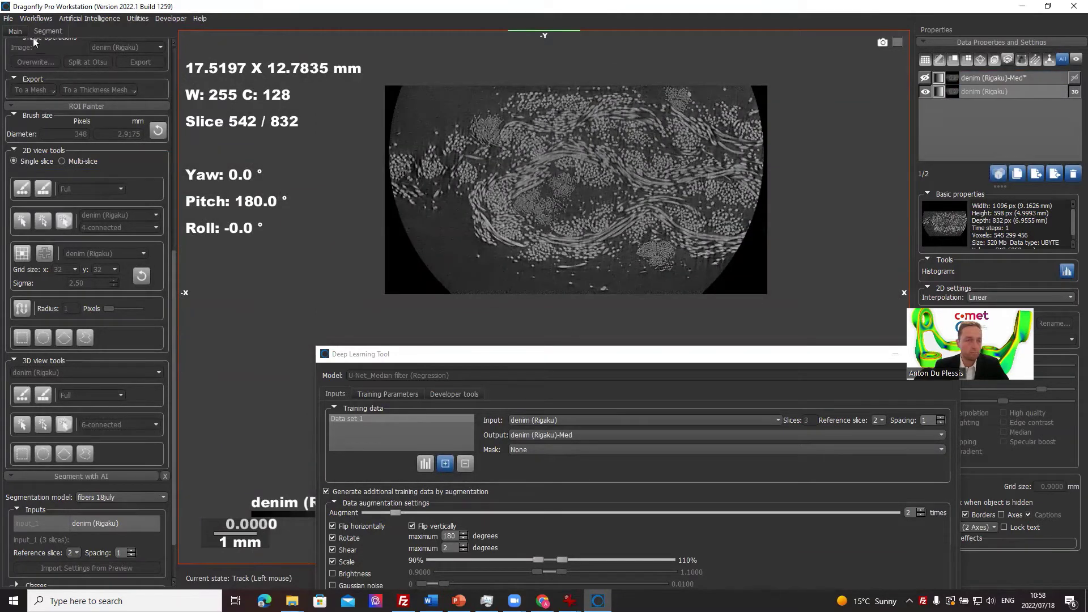
Create a new region of interest named mask
scroll(81, 122, up, 6)
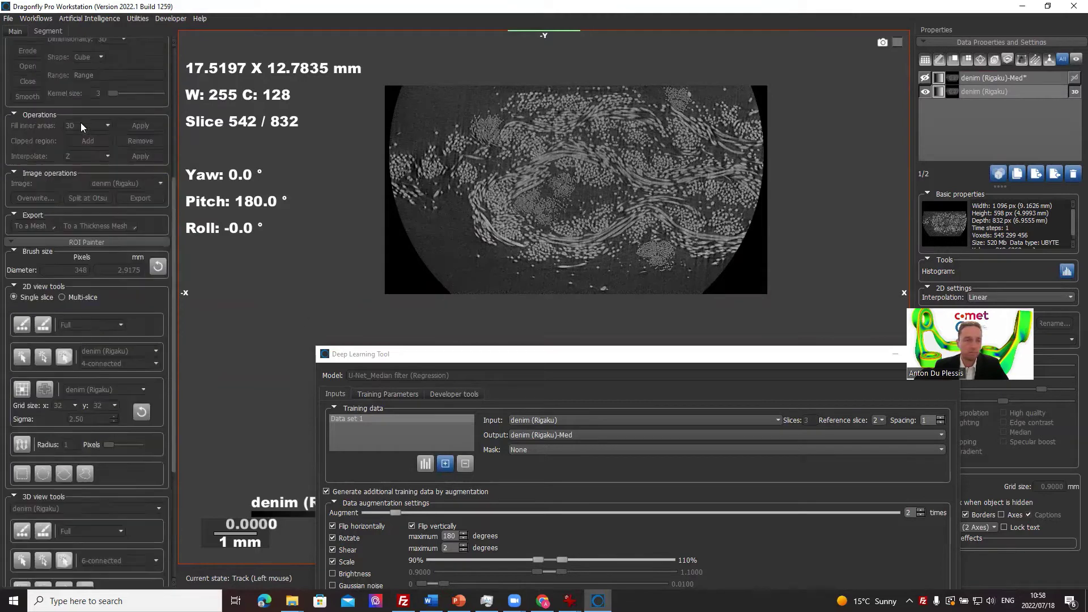
click(26, 64)
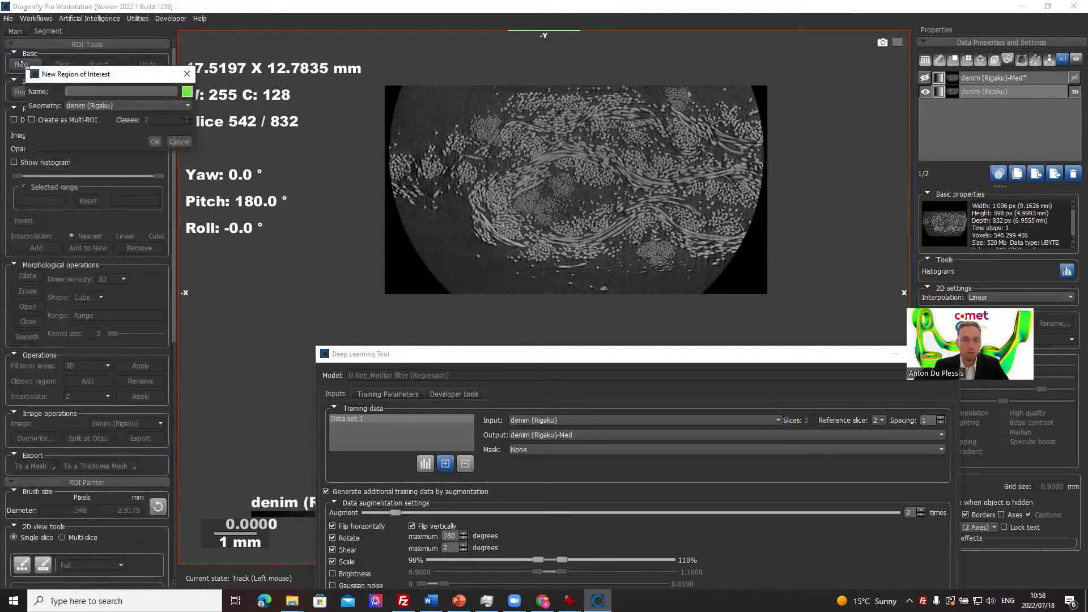
text(mask)
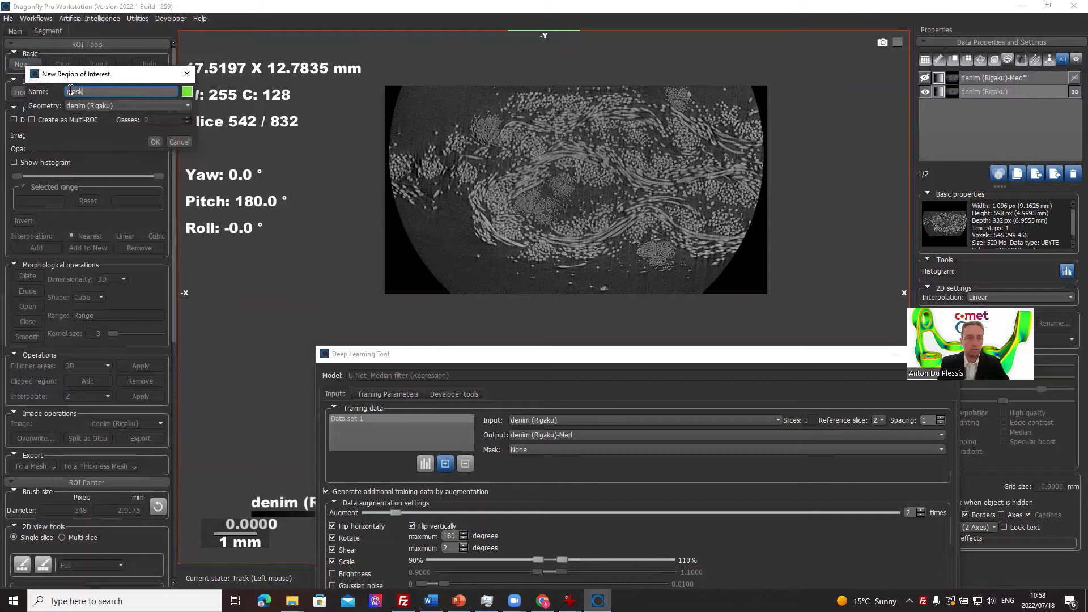
key(Return)
Paint the entire denim slice into the mask ROI with an enlarged circular brush
scroll(63, 386, down, 3)
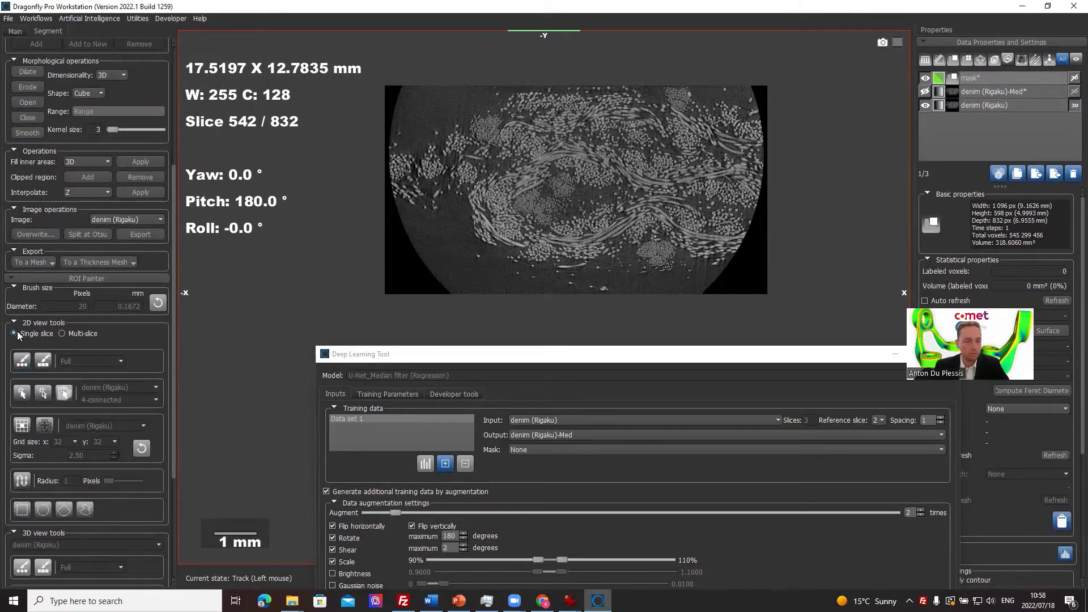
click(26, 362)
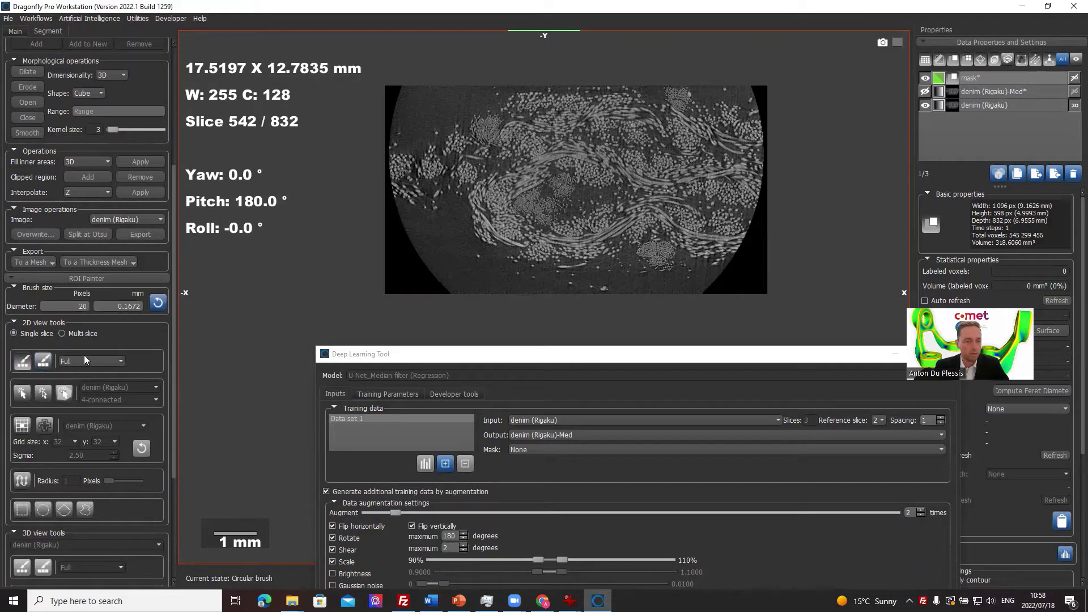
ctrl+scroll(443, 190, up, 4)
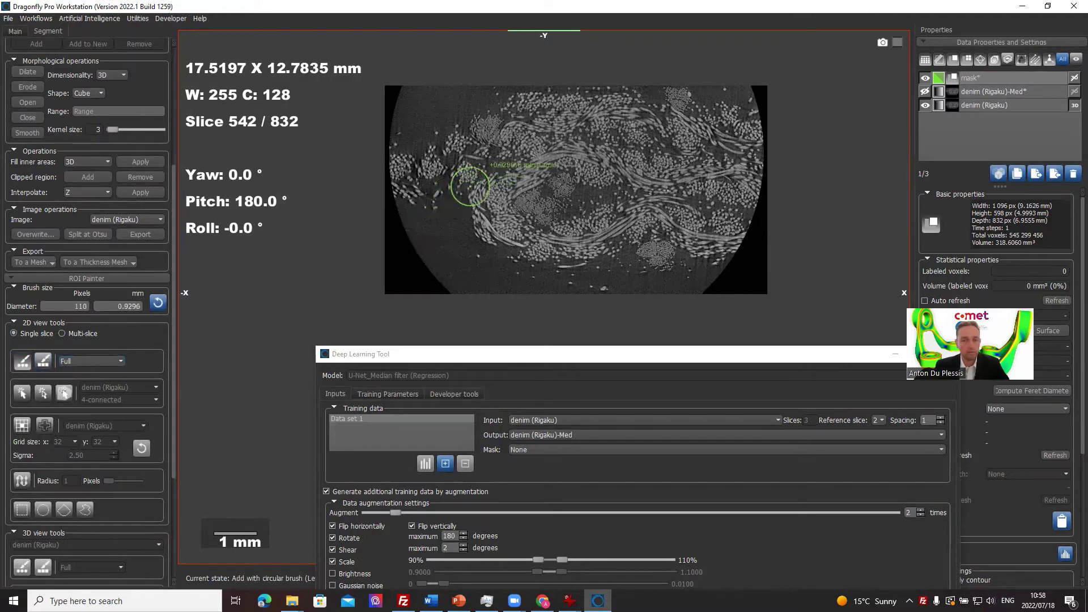
ctrl+scroll(400, 104, up, 4)
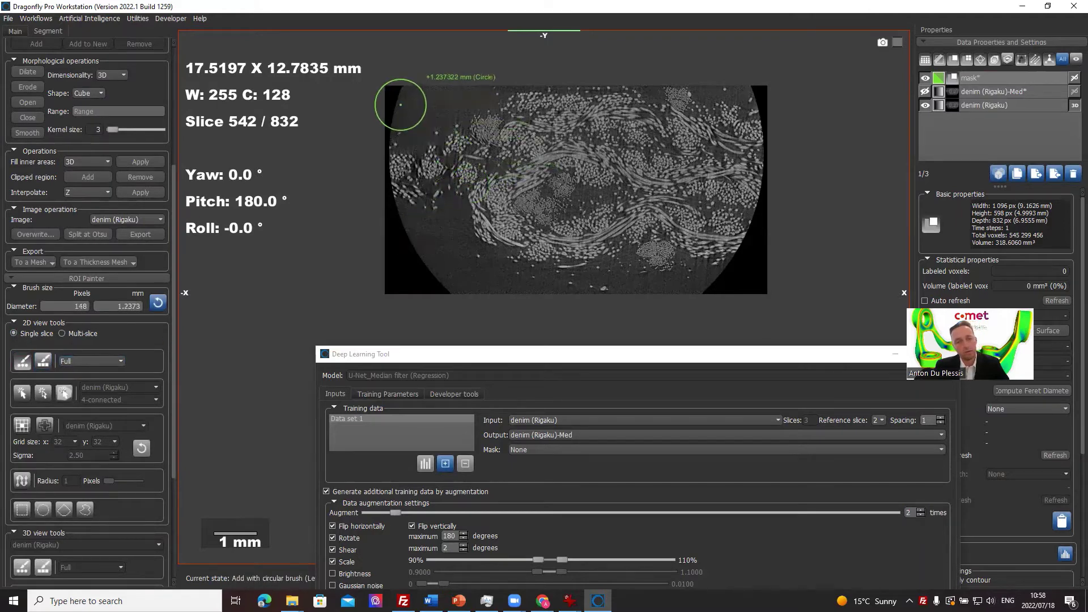
mouse_move(400, 104)
mouse_down()
mouse_move(606, 101)
mouse_move(706, 108)
mouse_up()
ctrl+scroll(705, 113, up, 10)
ctrl+scroll(705, 113, up, 15)
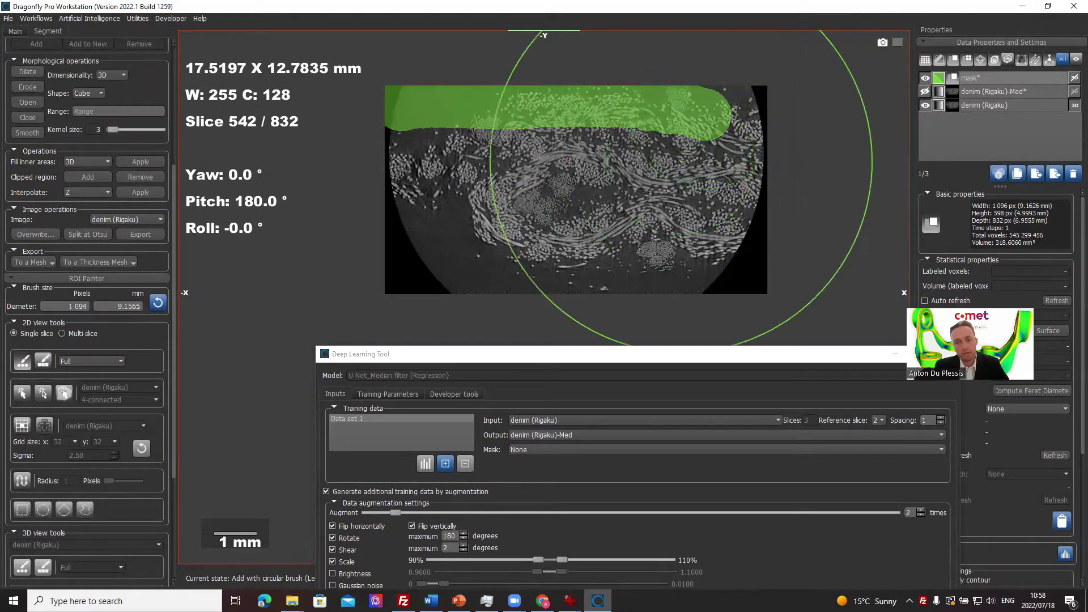
drag(652, 170, 514, 187)
ctrl+scroll(623, 186, down, 14)
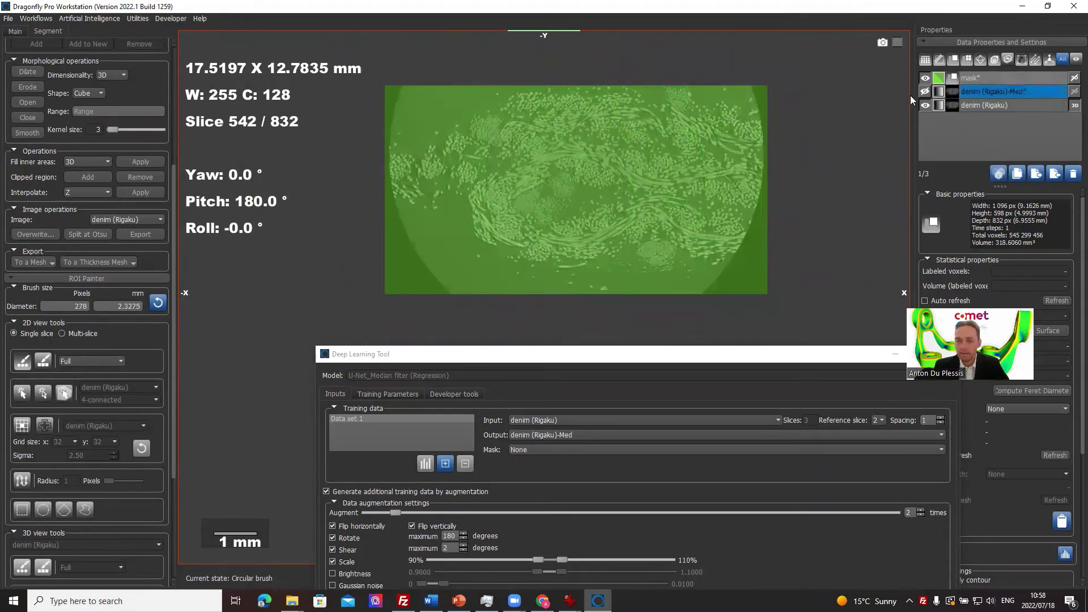
click(561, 366)
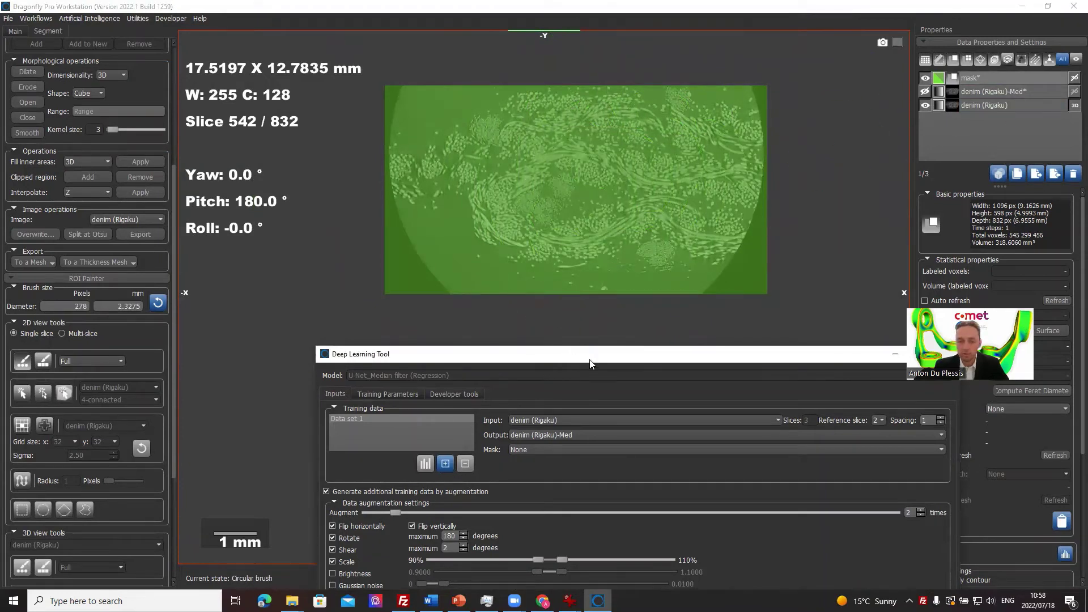
Set the training mask to the mask ROI and raise augmentation from 2 to 11 copies
drag(590, 363, 542, 133)
click(520, 220)
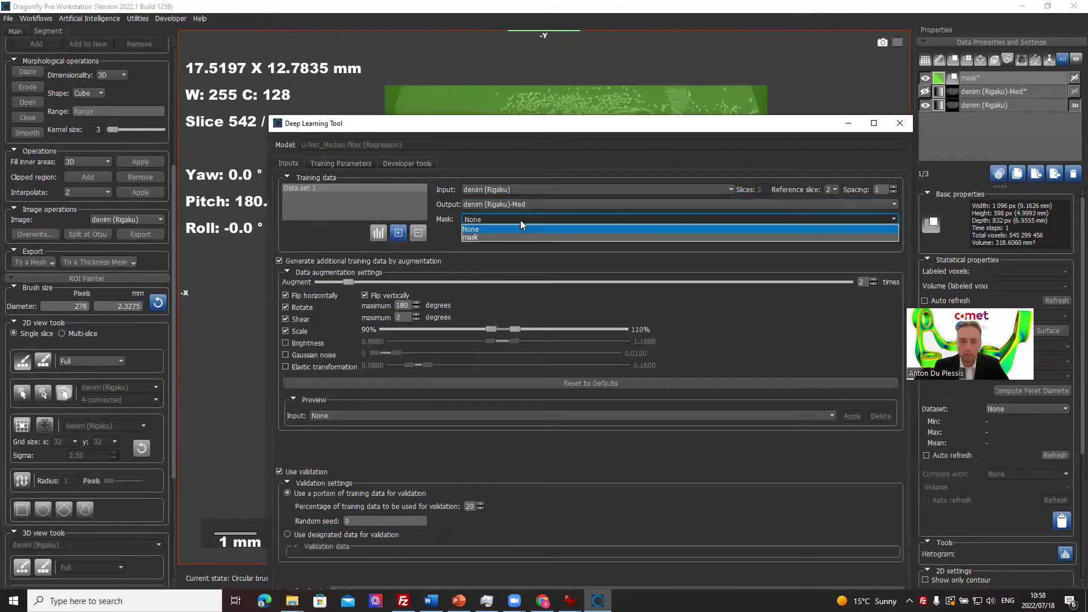
click(495, 235)
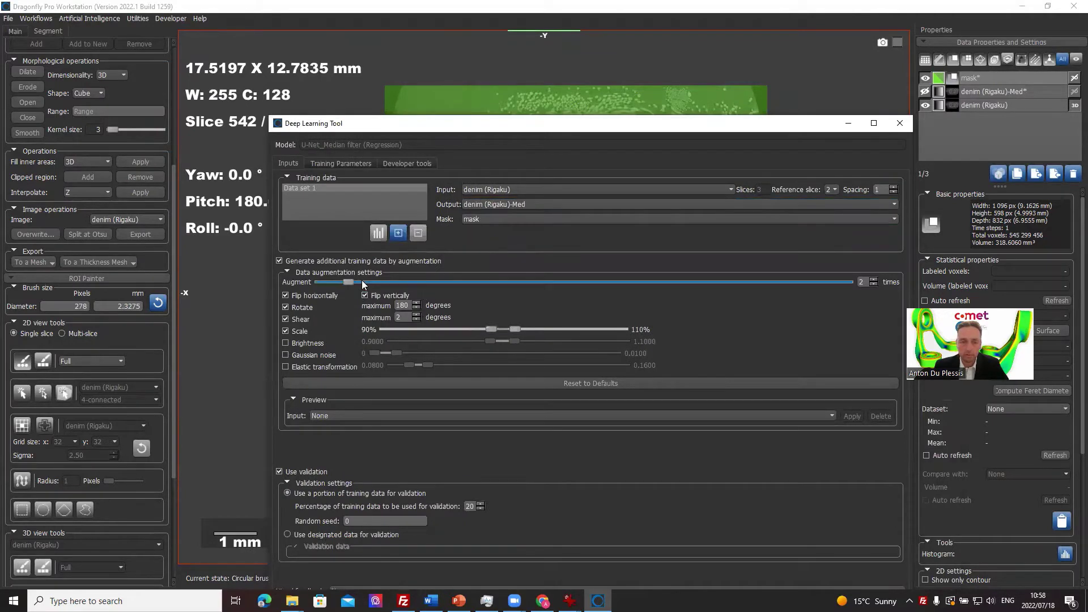
drag(427, 282, 579, 281)
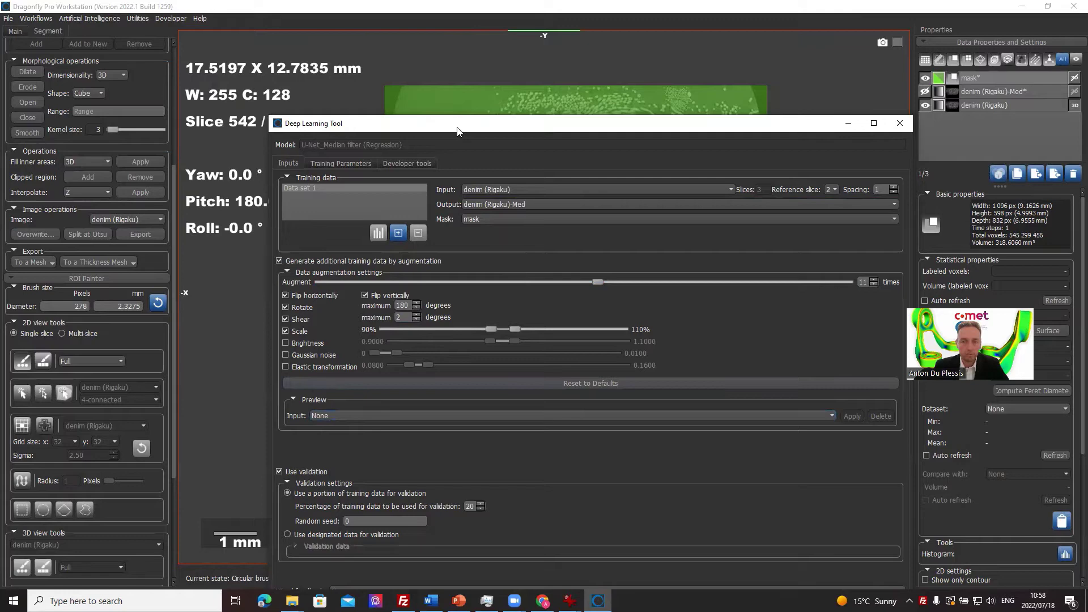
drag(458, 131, 731, 43)
scroll(418, 149, down, 20)
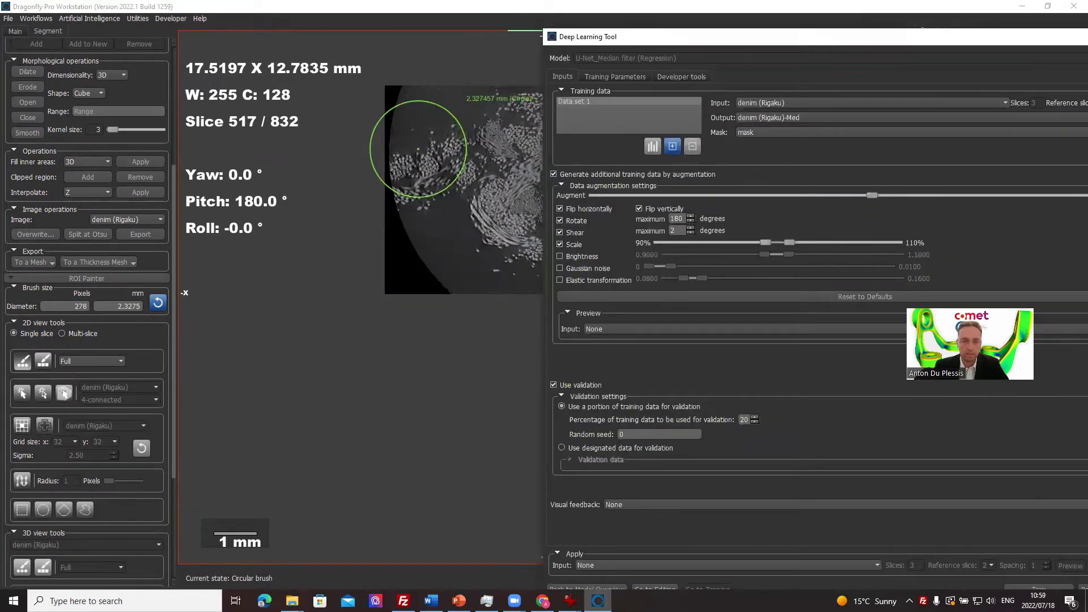
Draw a rectangular region, Region17, on the denim slice
click(16, 31)
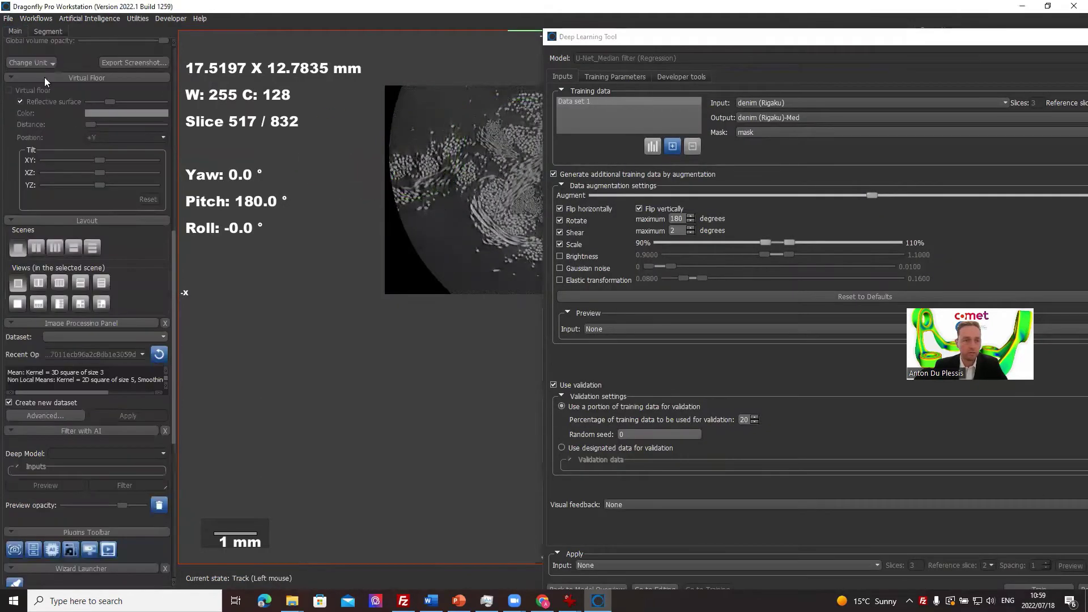
scroll(35, 315, down, 5)
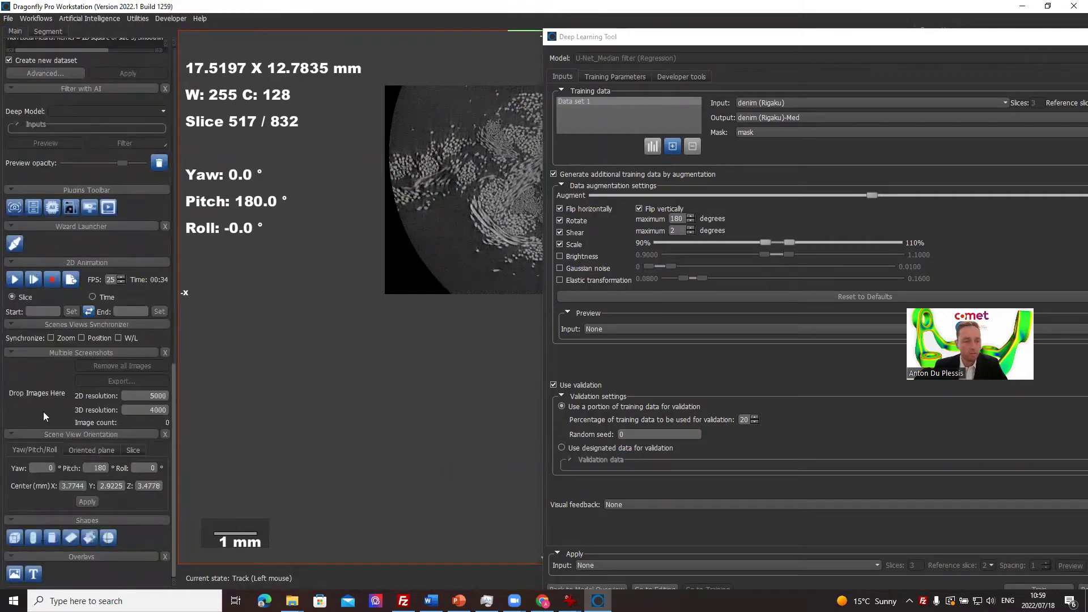
scroll(38, 314, up, 5)
scroll(68, 212, up, 8)
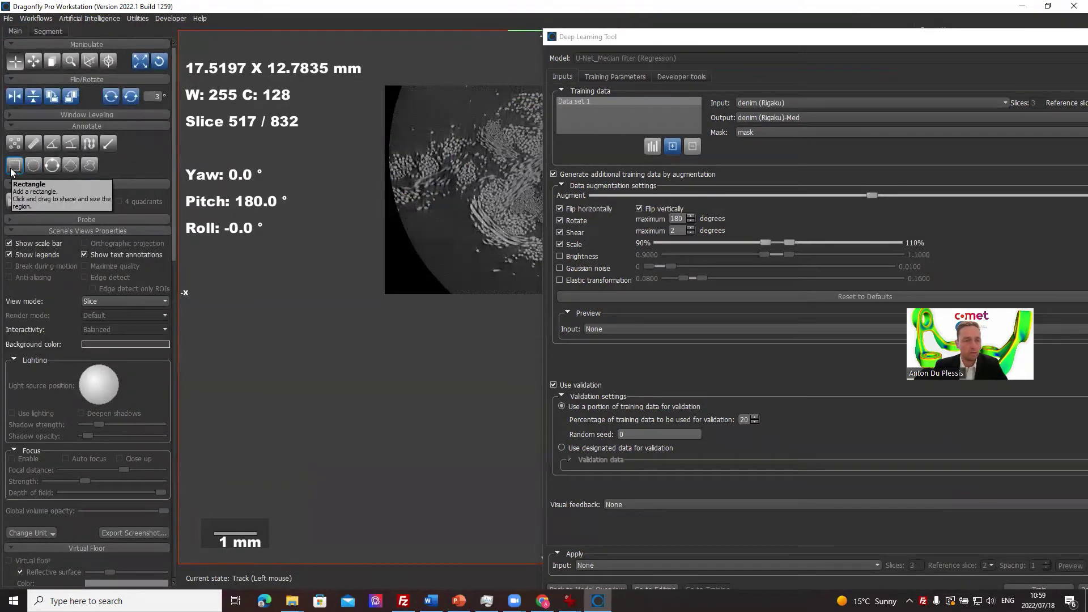
click(12, 168)
drag(411, 104, 576, 259)
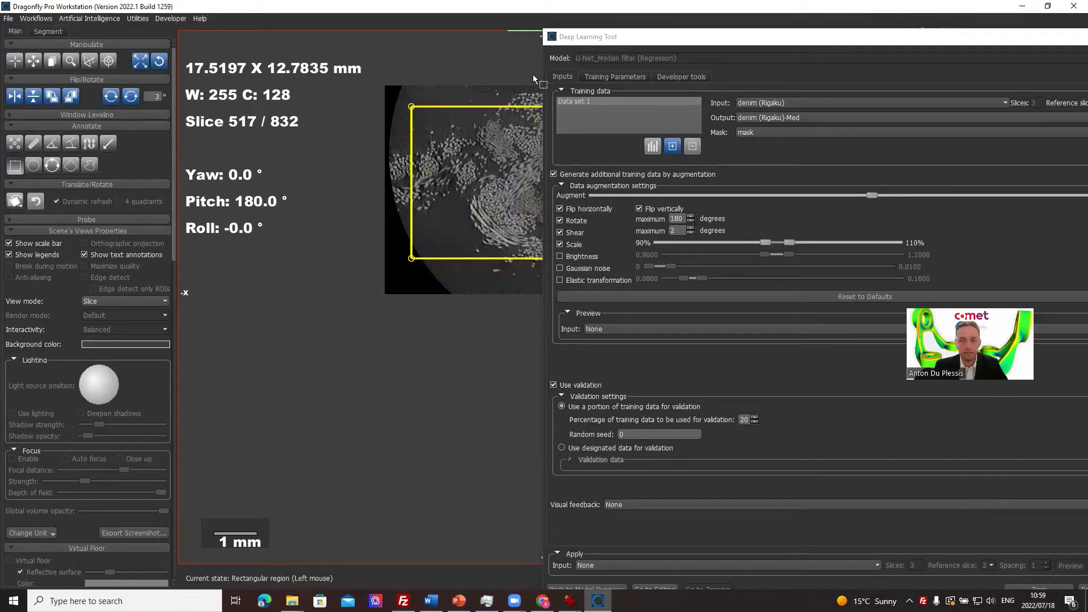
Set Region17 as the training's visual feedback region
drag(624, 36, 243, 61)
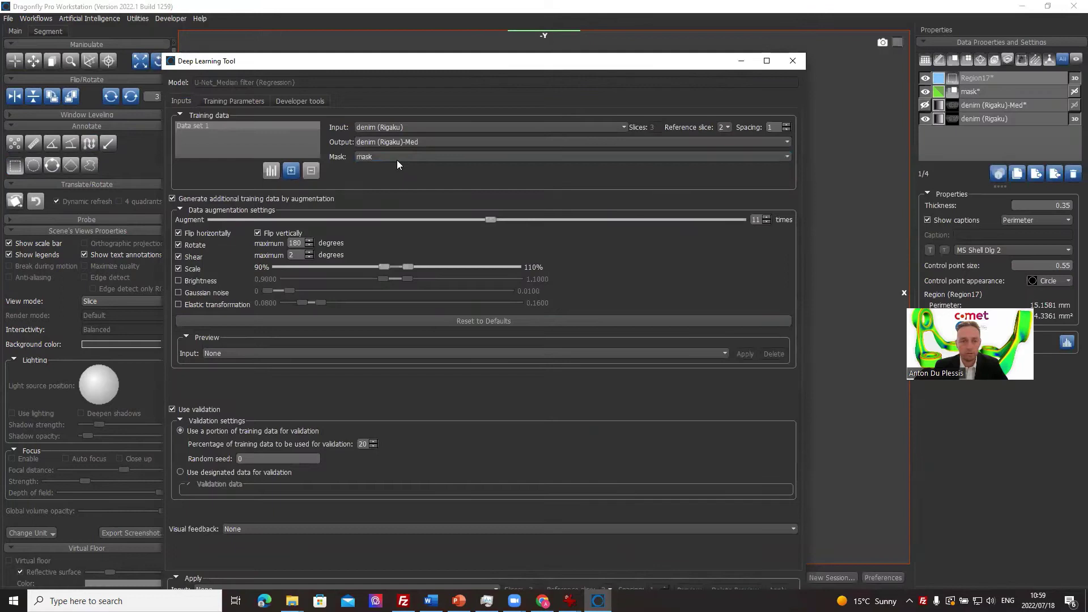
click(276, 528)
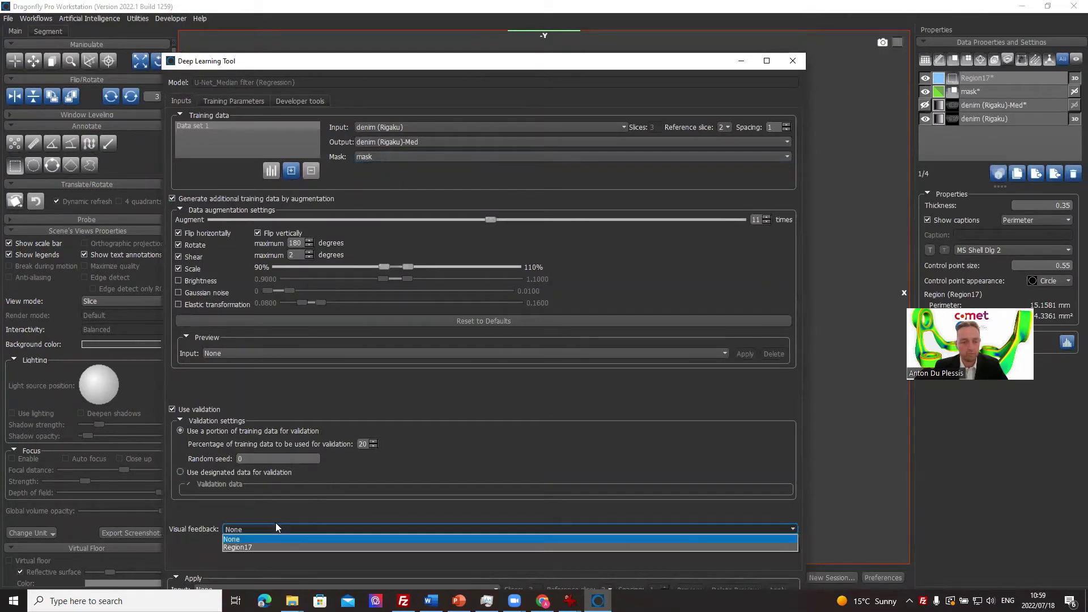
click(258, 545)
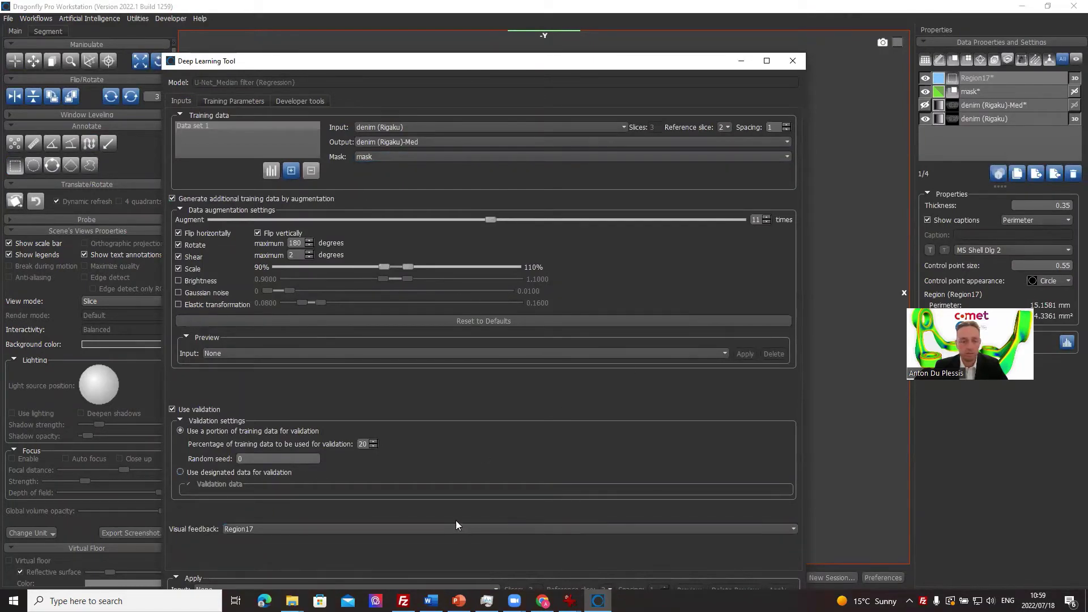
drag(395, 63, 384, 12)
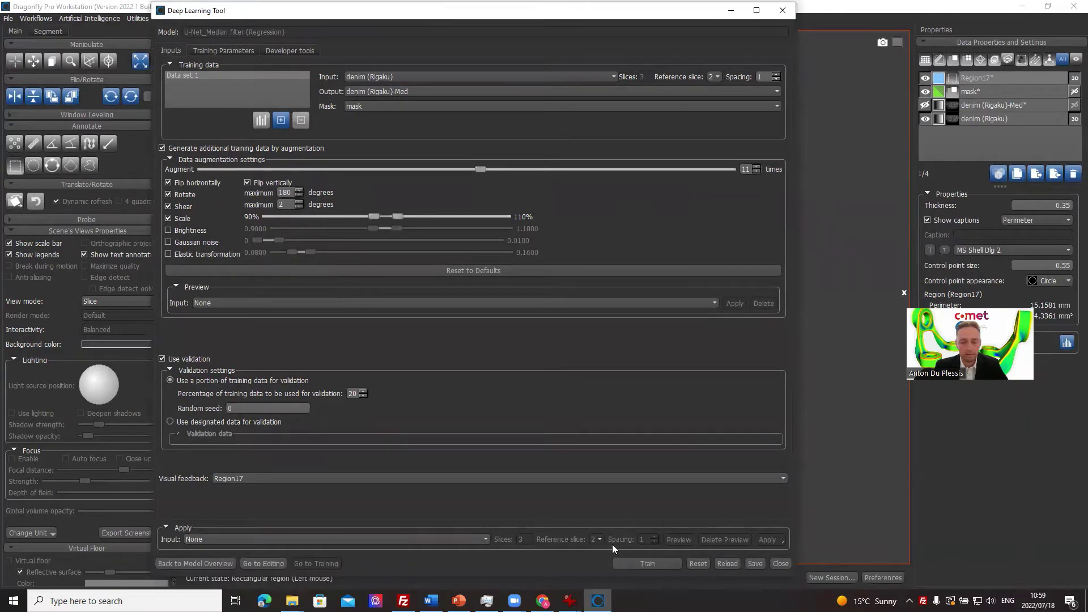
Train the U-Net_Median filter model until early stopping ends it after 15 epochs
click(662, 565)
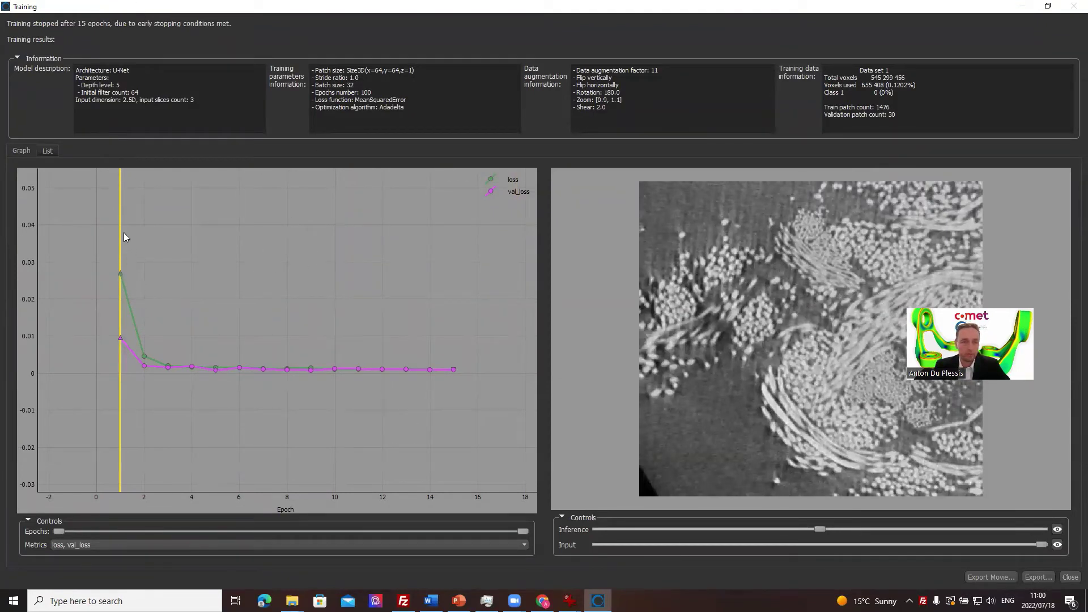
Compare the inference previews across training epochs, cancel the movie export, and close the training results
click(145, 238)
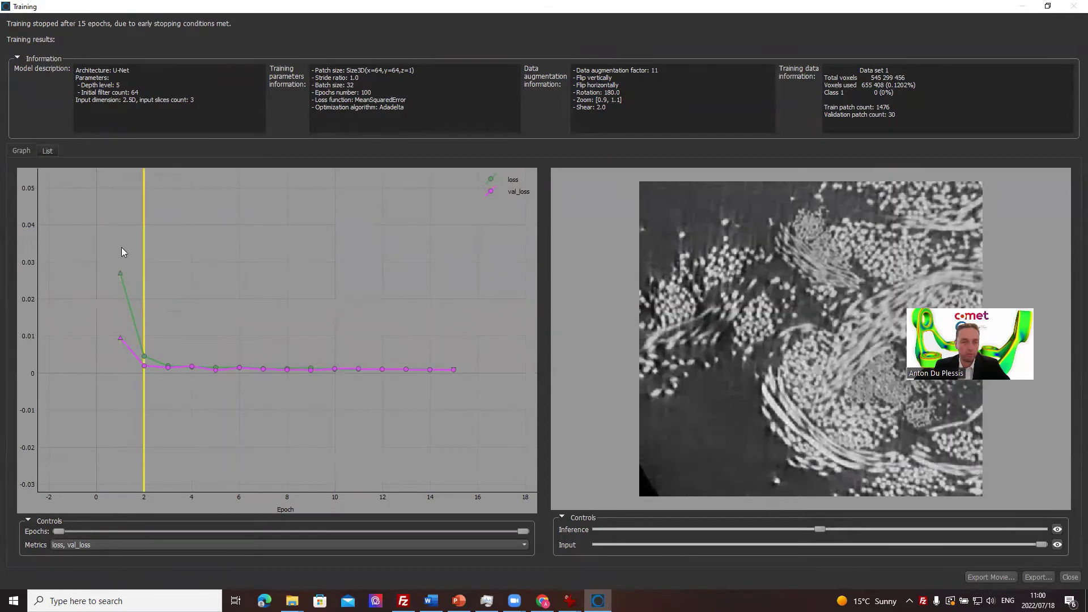
mouse_move(144, 296)
mouse_down()
mouse_move(510, 327)
mouse_move(427, 333)
mouse_move(115, 306)
mouse_up()
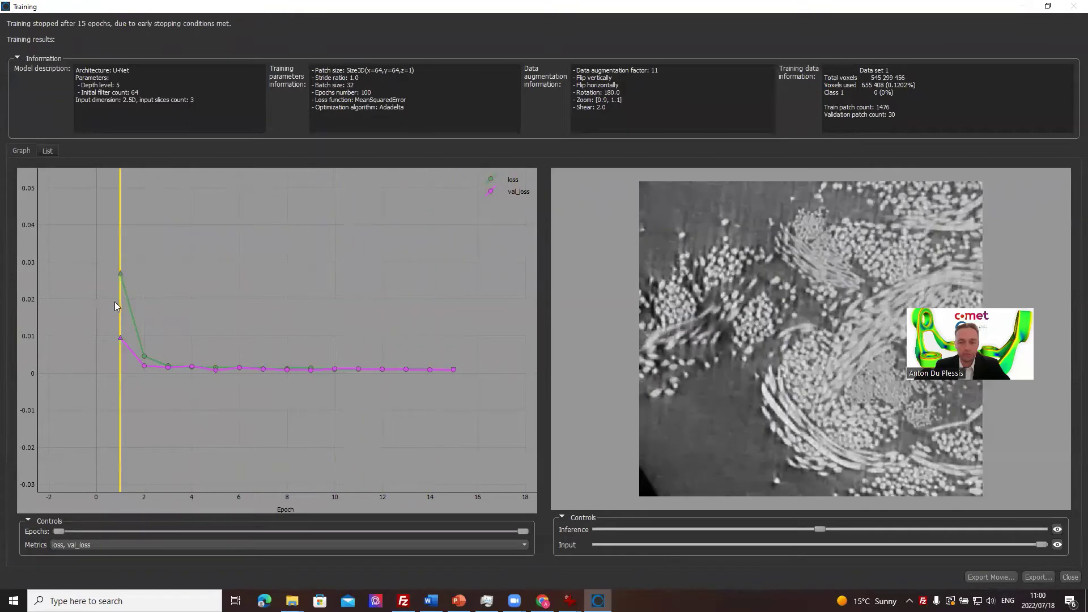
click(991, 577)
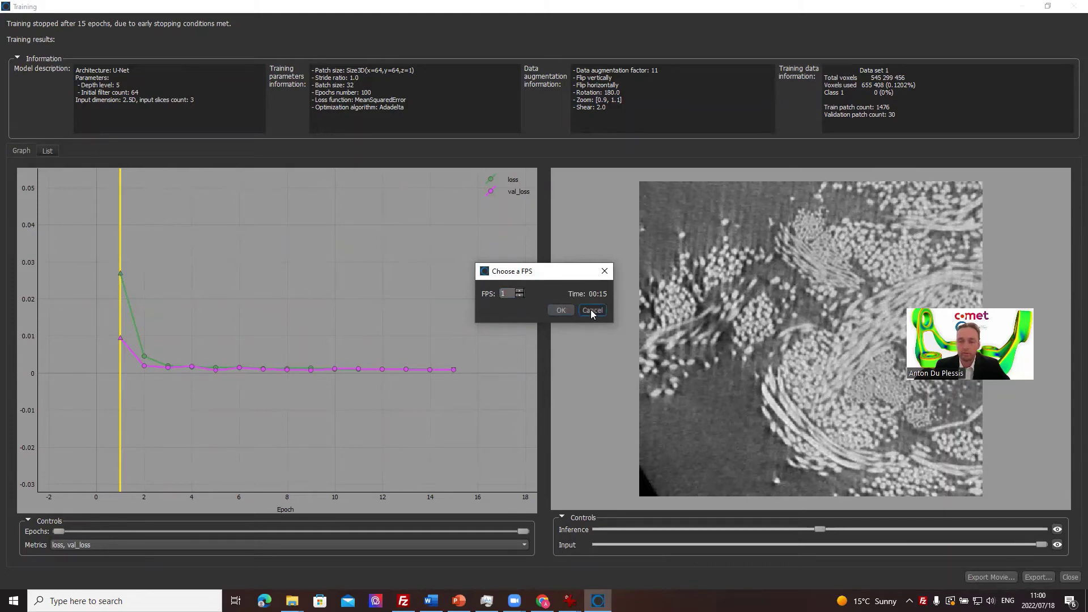
click(591, 309)
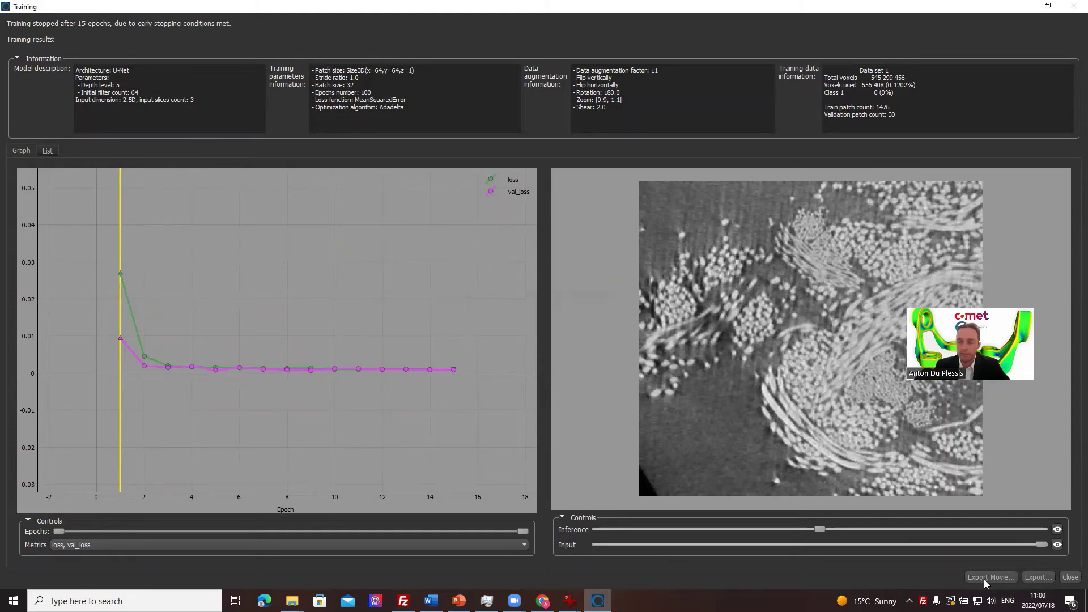
click(1070, 578)
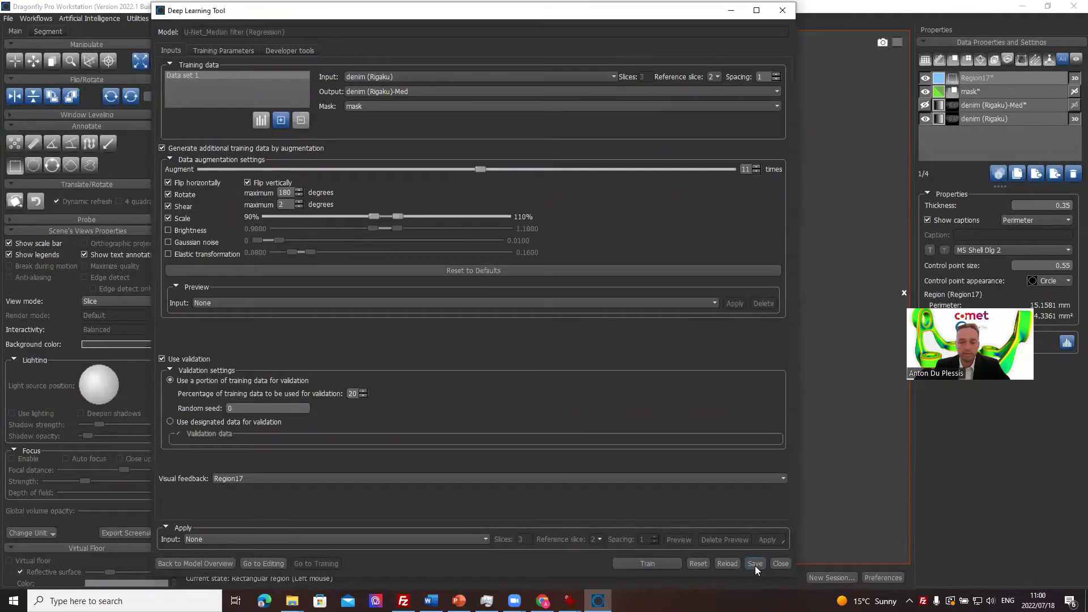
Save the U-Net_Median filter model, close the tool, hide the mask, and select denim (Rigaku)
click(754, 564)
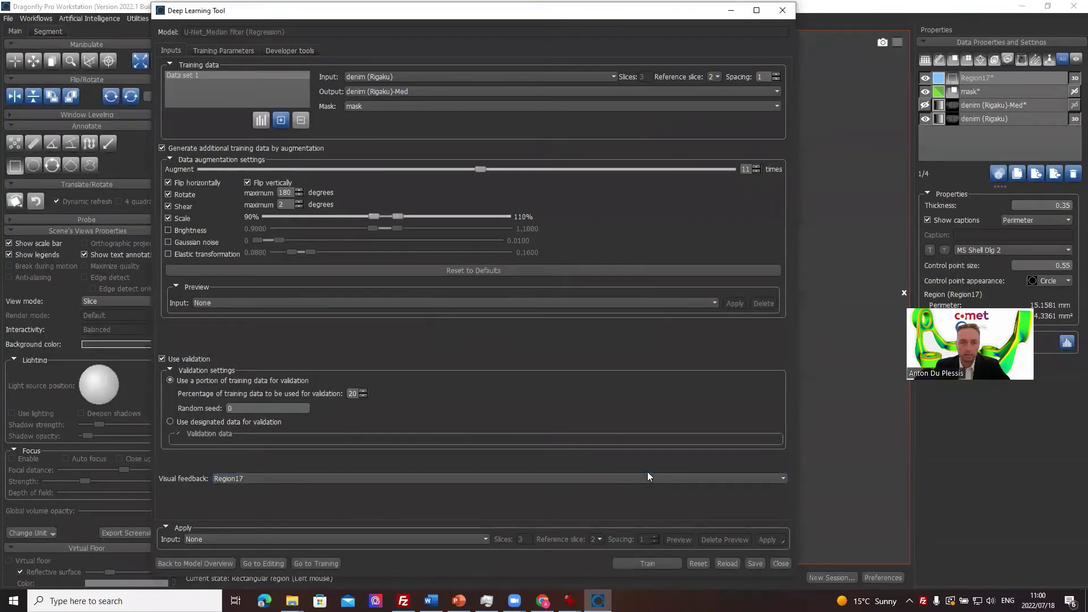
click(771, 561)
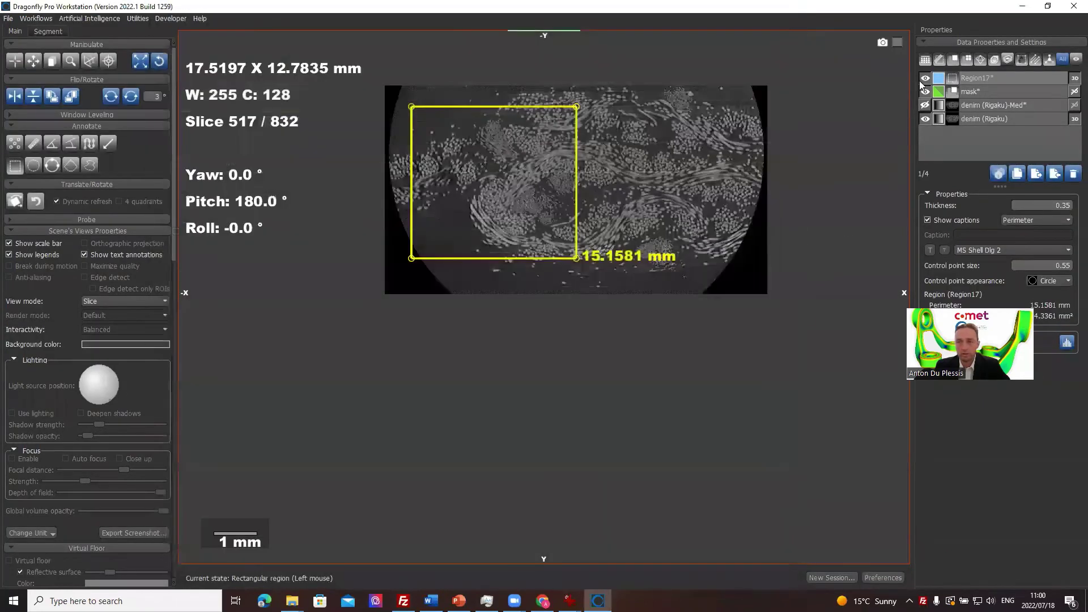
click(926, 92)
click(970, 119)
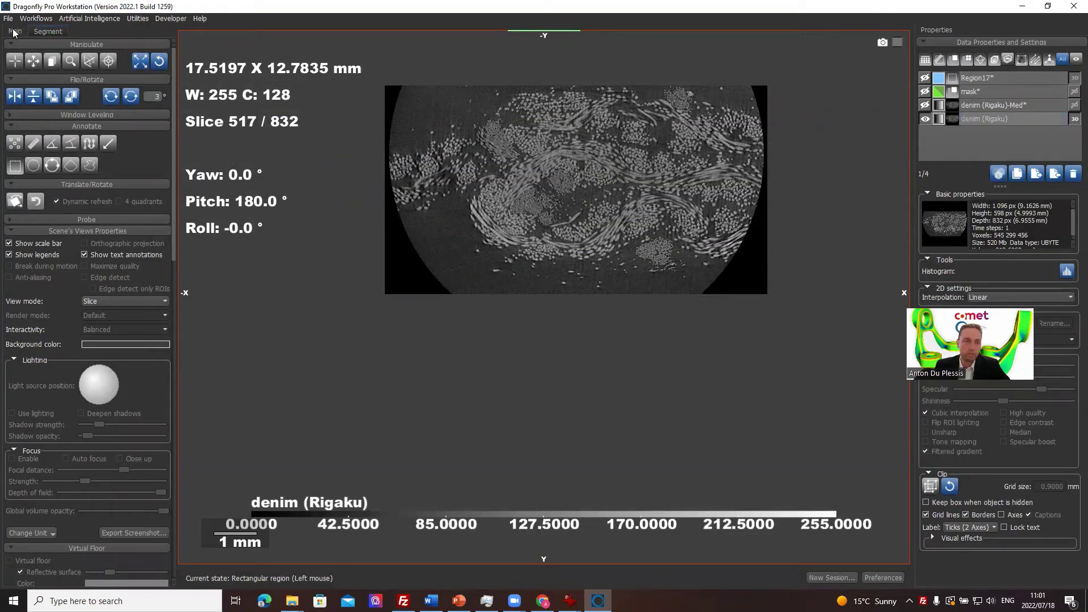
Choose the U-Net_Median filter model in Filter with AI and preview it on slice 517
scroll(60, 355, down, 10)
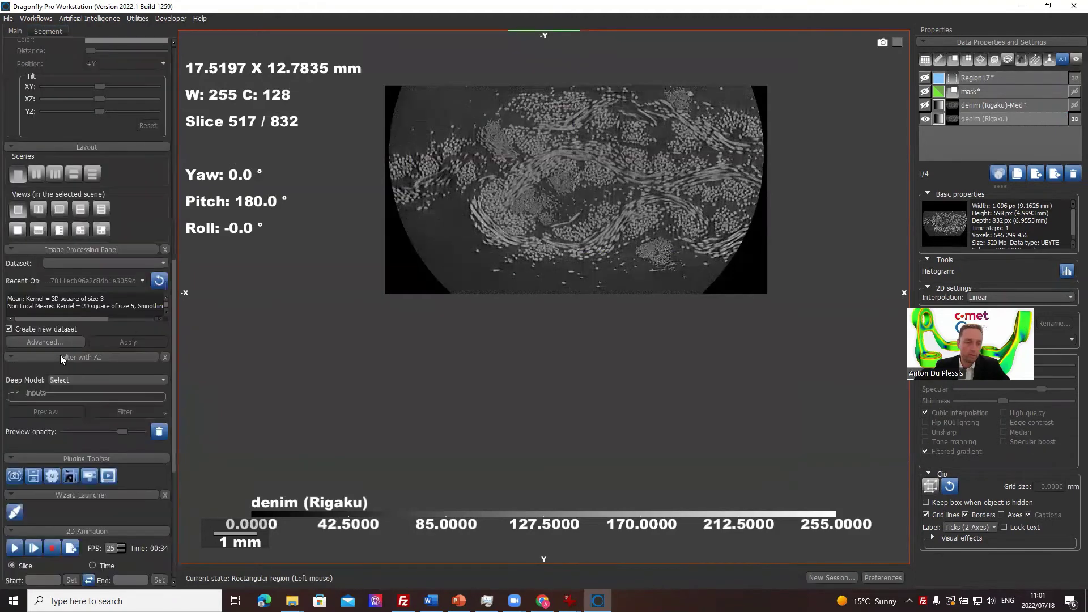
scroll(60, 355, down, 5)
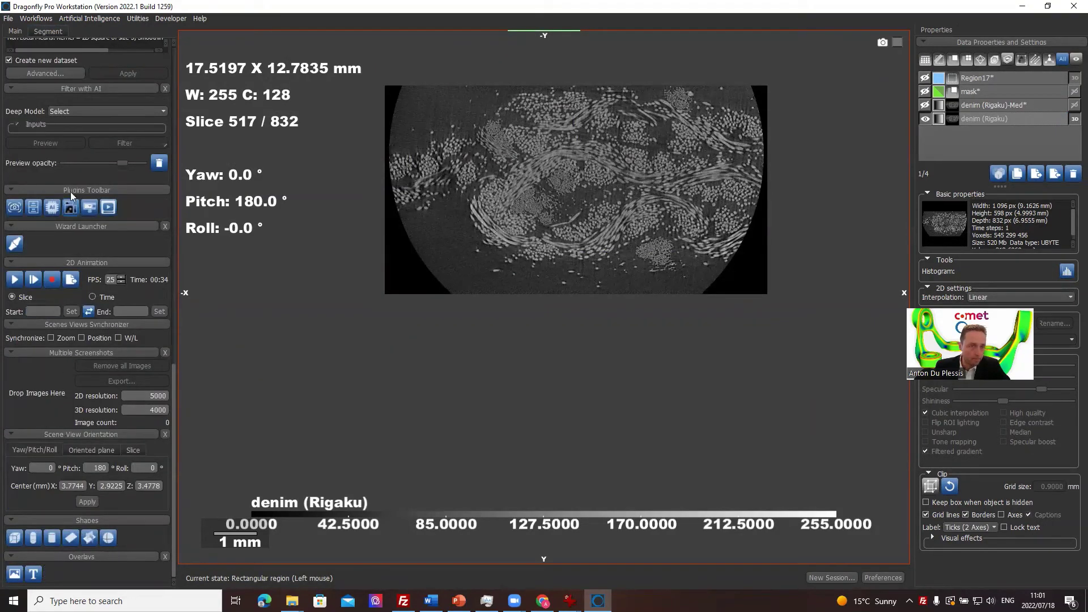
click(101, 108)
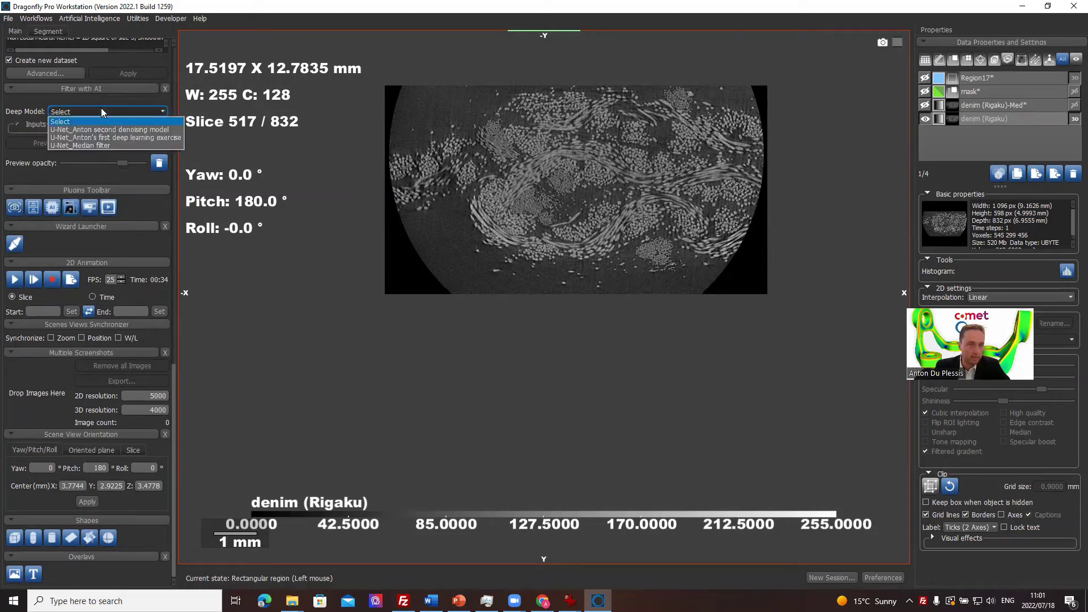
click(100, 146)
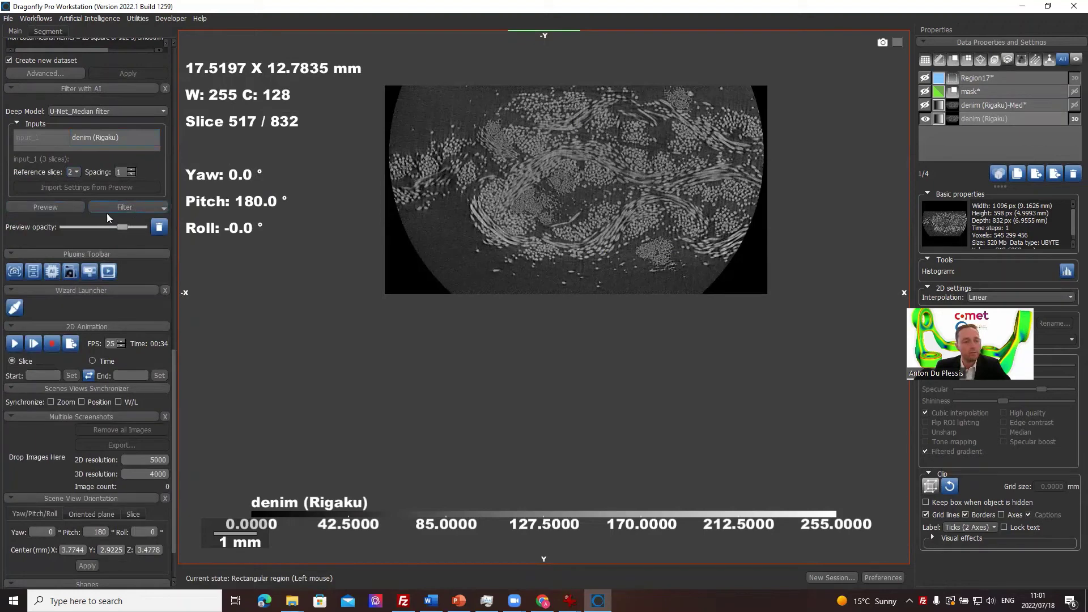
scroll(504, 114, up, 4)
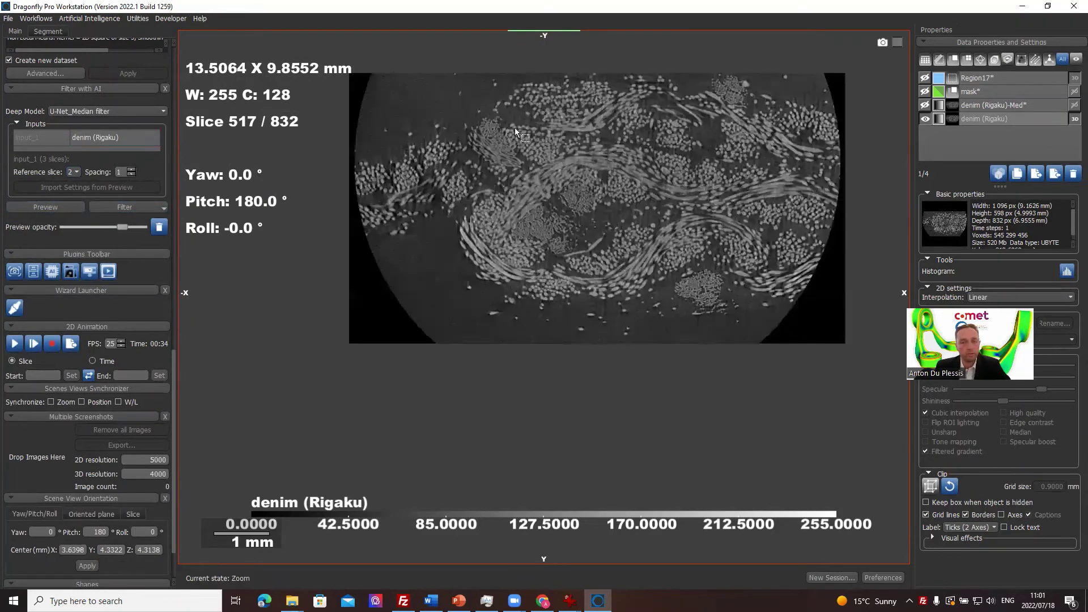
scroll(692, 221, up, 4)
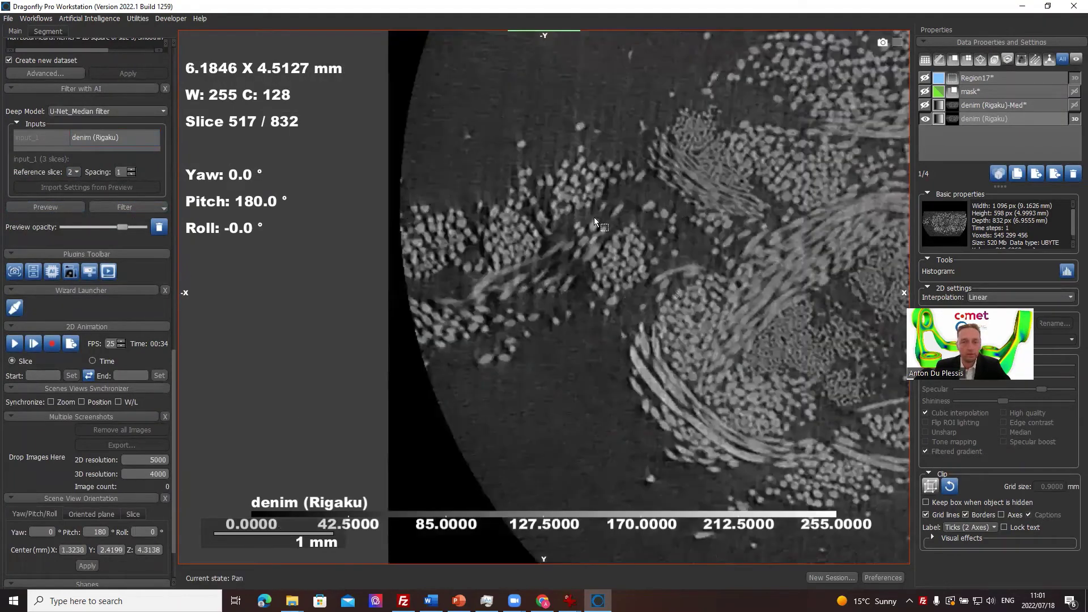
scroll(593, 216, up, 4)
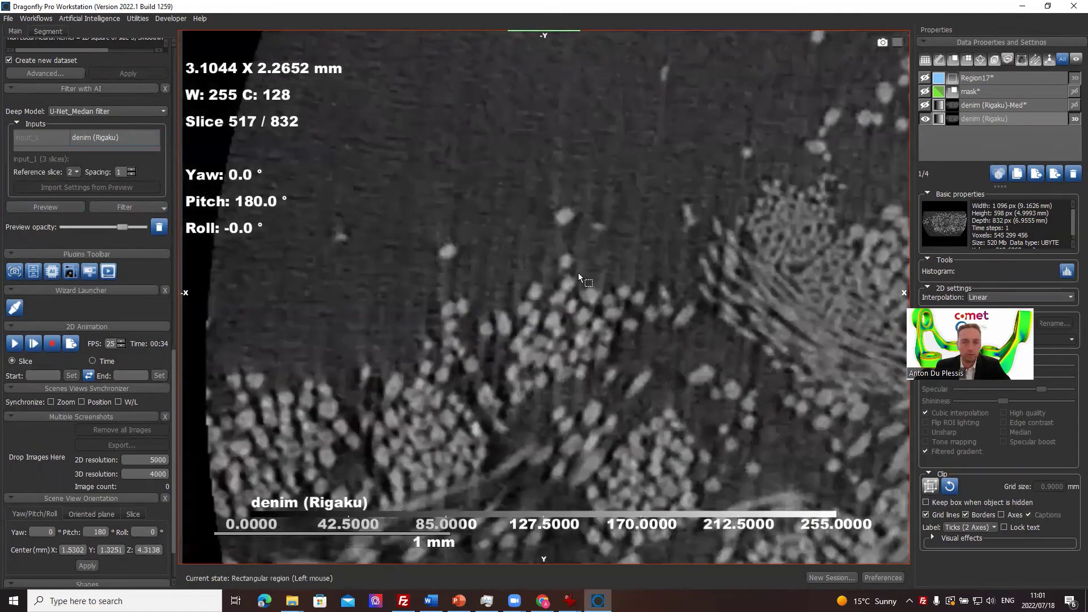
click(125, 207)
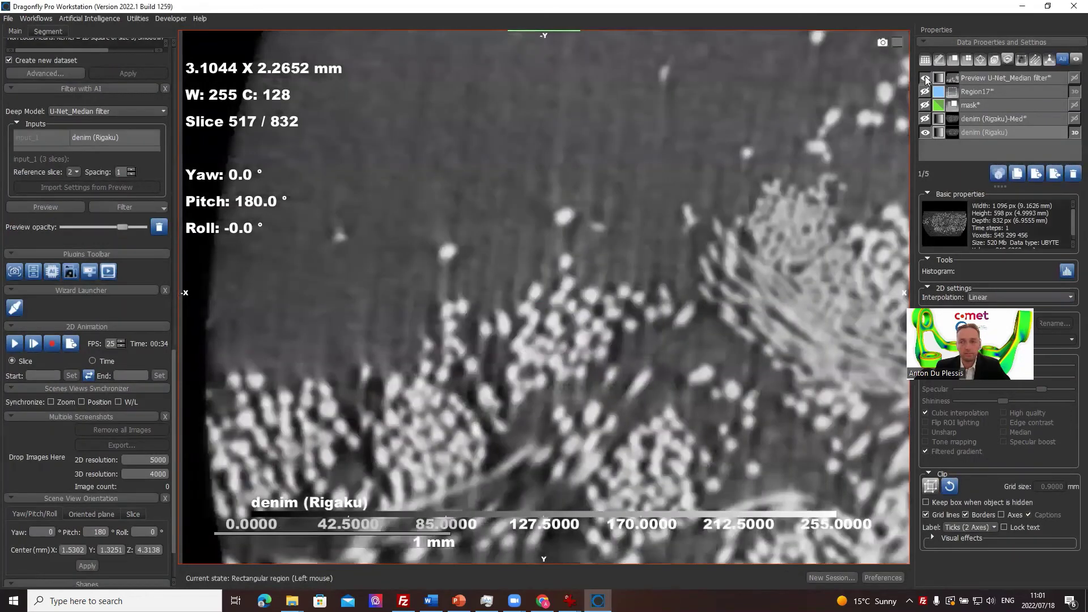
Show the preview and denim (Rigaku)-Med layers, toggling the preview repeatedly to compare against the original
click(964, 78)
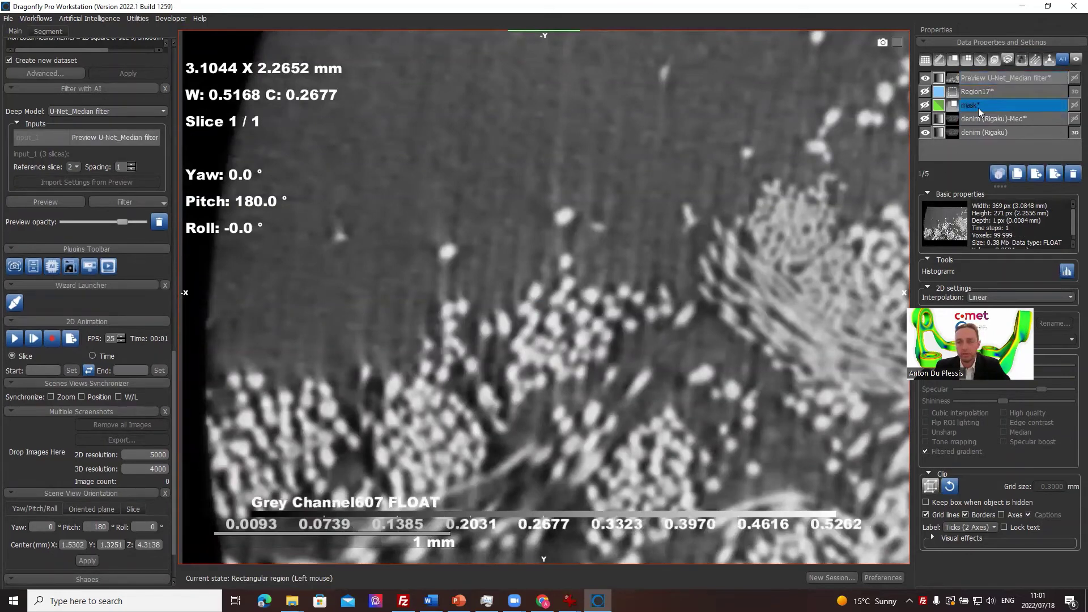
click(925, 119)
click(925, 78)
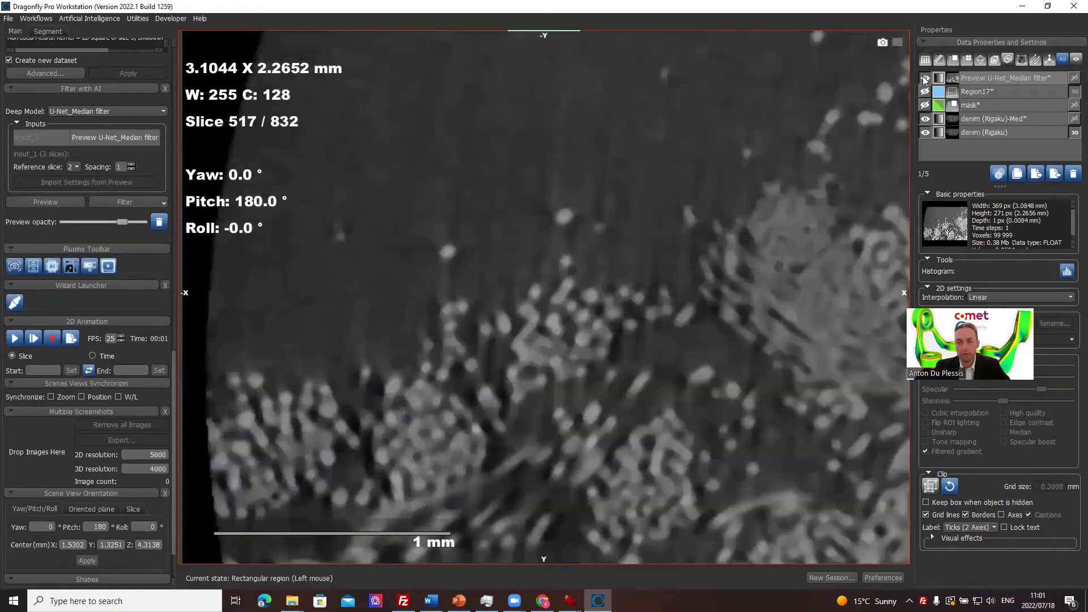
click(925, 79)
click(925, 78)
click(925, 79)
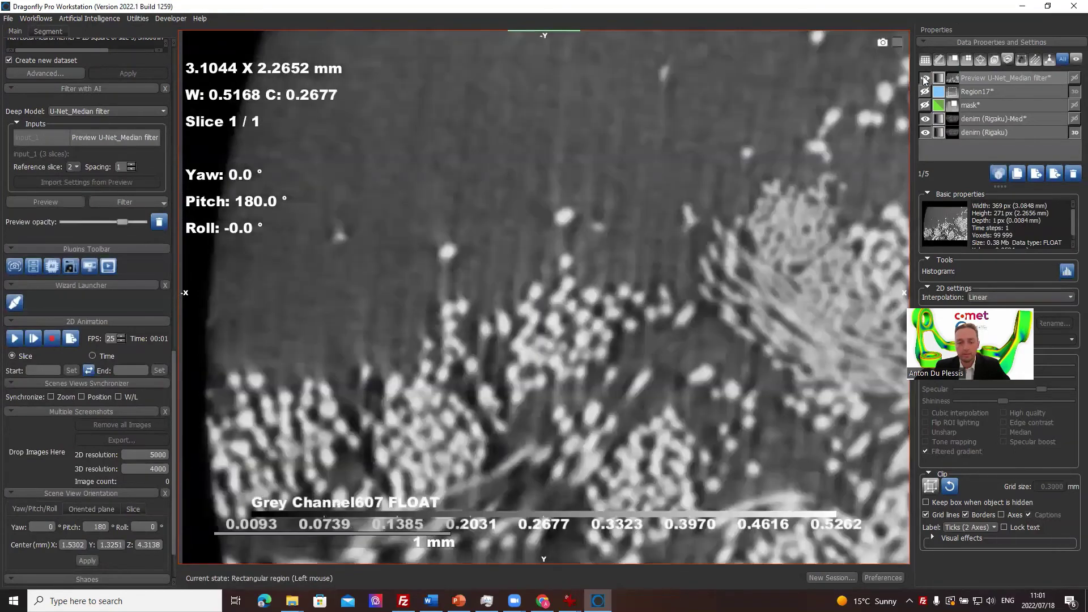
click(926, 78)
click(925, 78)
click(925, 78)
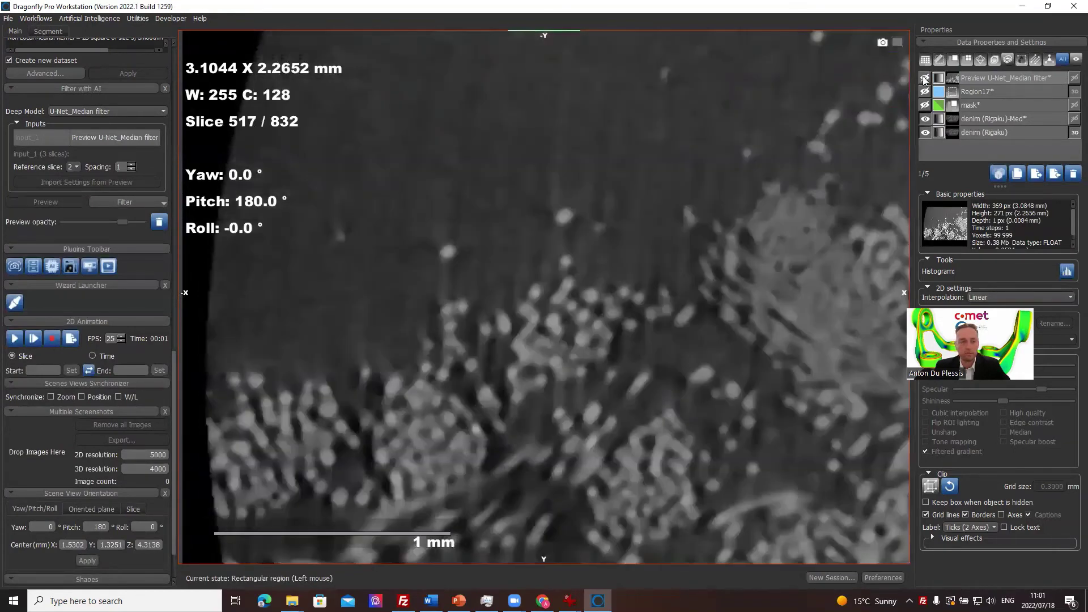
click(925, 78)
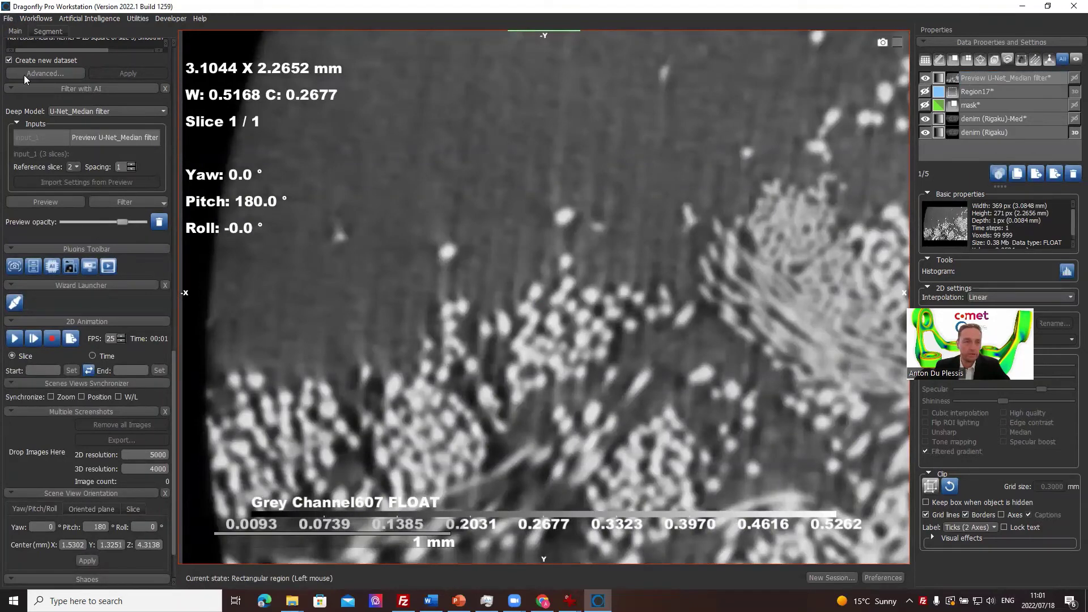
scroll(63, 154, up, 3)
scroll(63, 153, up, 10)
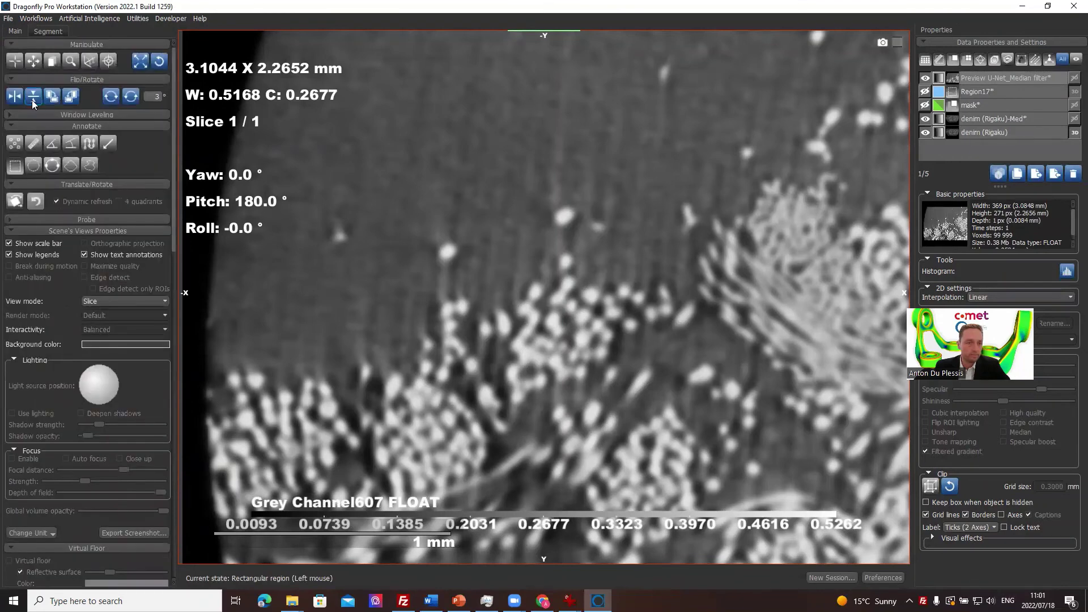
Draw a 1.8141 mm ruler across the upper part of the slice
click(33, 144)
drag(341, 154, 633, 158)
drag(692, 161, 763, 152)
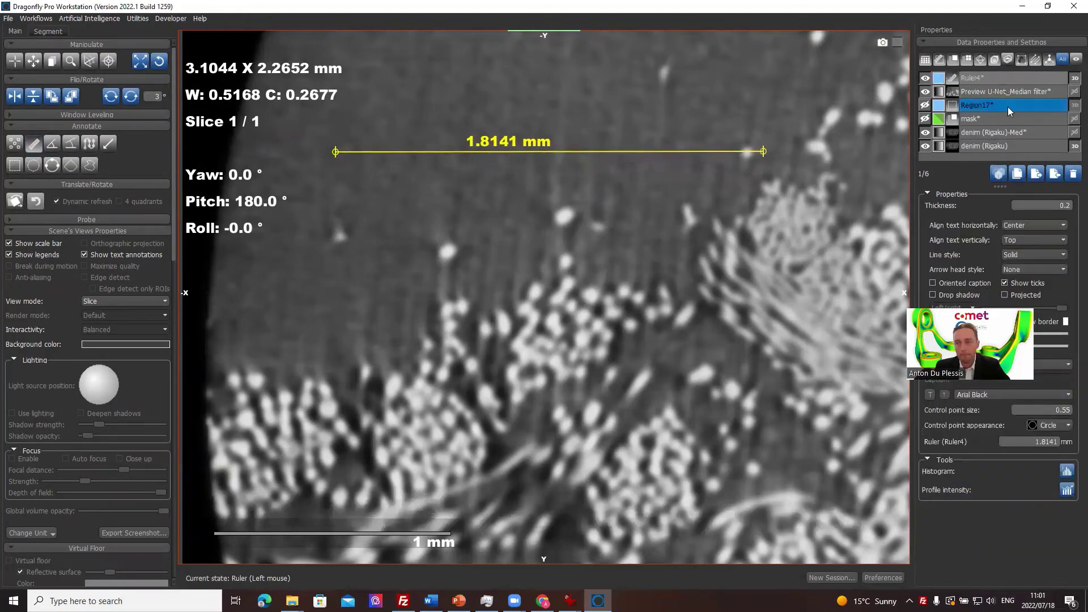
Plot the ruler's intensity profile and remove the Input and Inference curves
click(1067, 490)
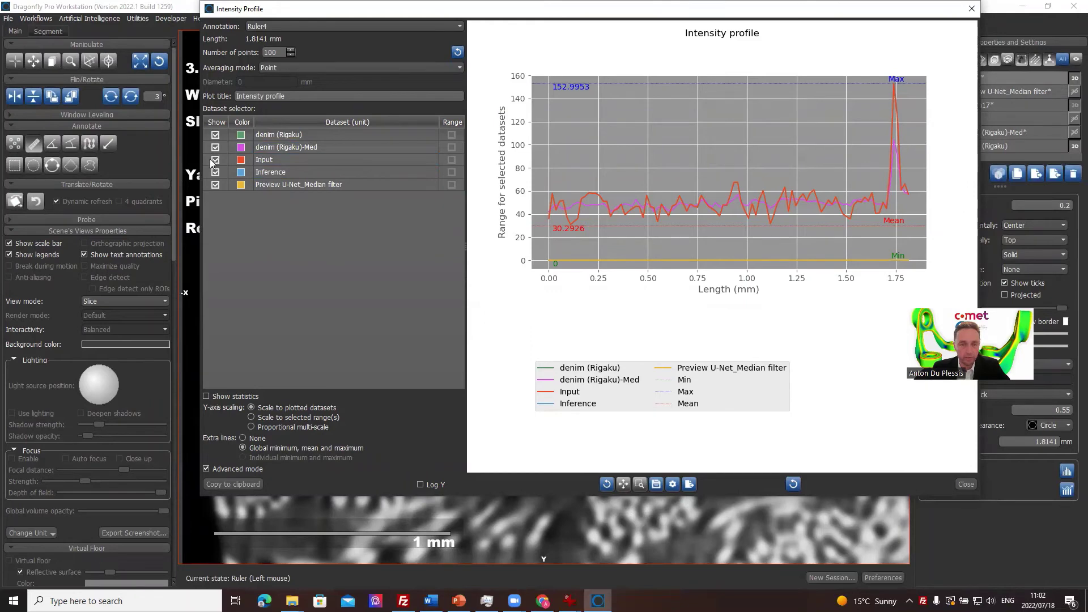
click(215, 161)
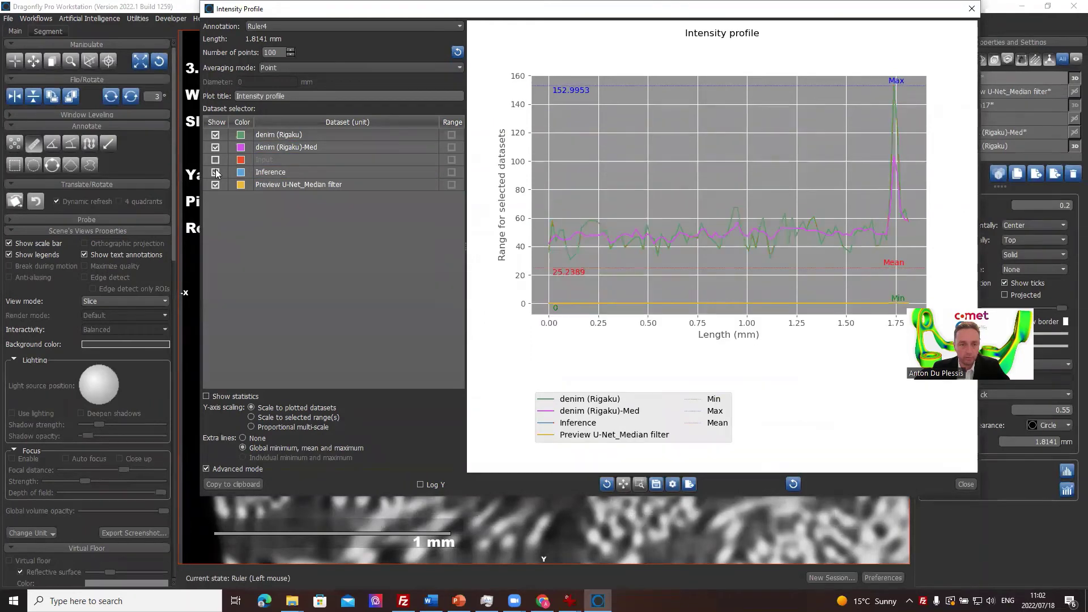
click(215, 172)
click(283, 184)
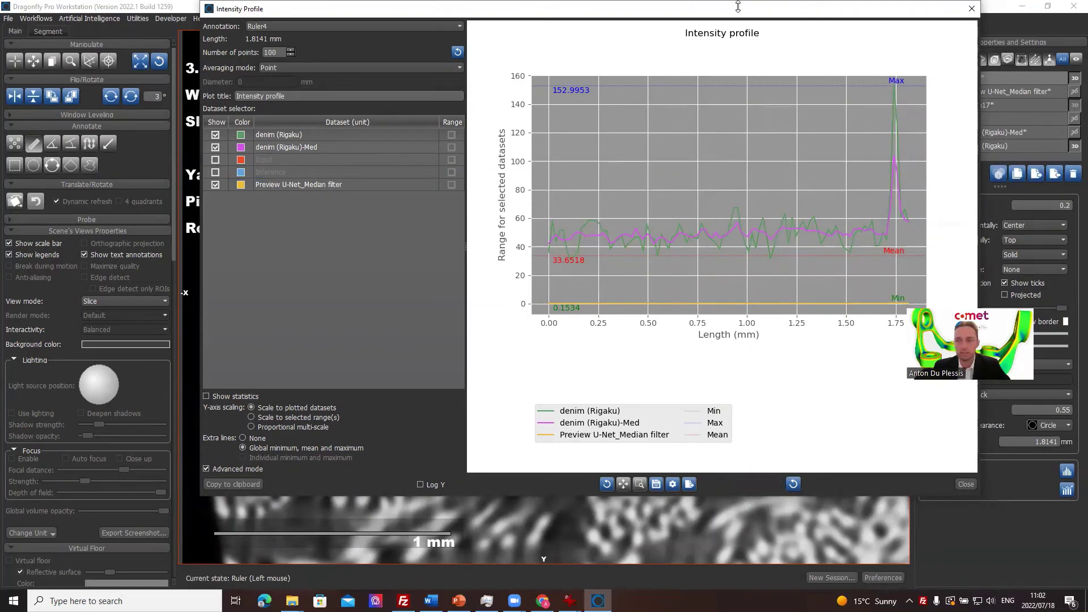
drag(372, 12, 303, 29)
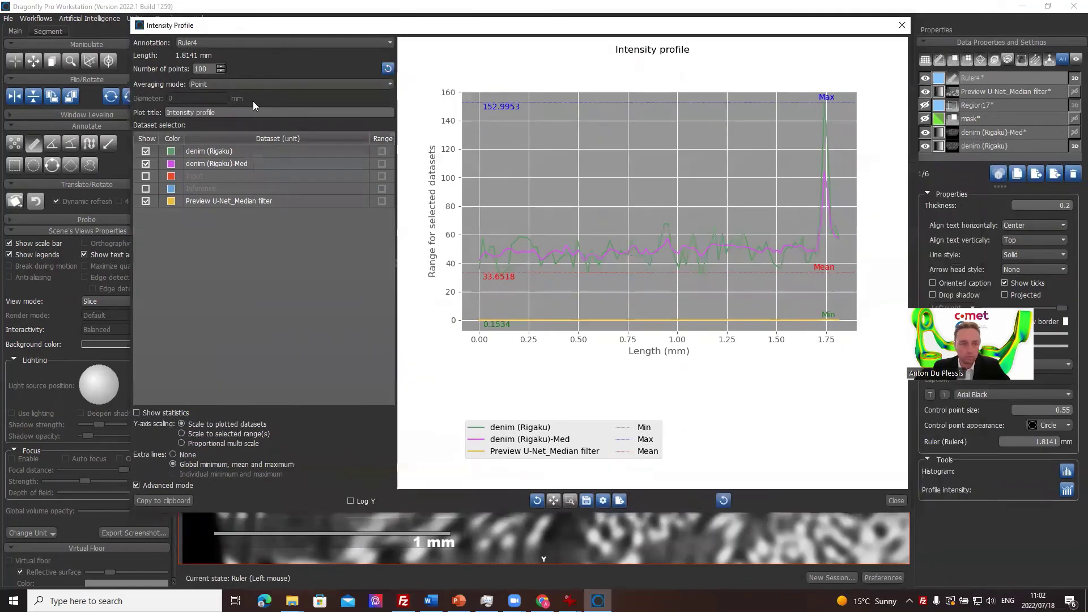
Toggle the Inference and Preview U-Net_Median filter curves to compare, then close the profile window
click(146, 202)
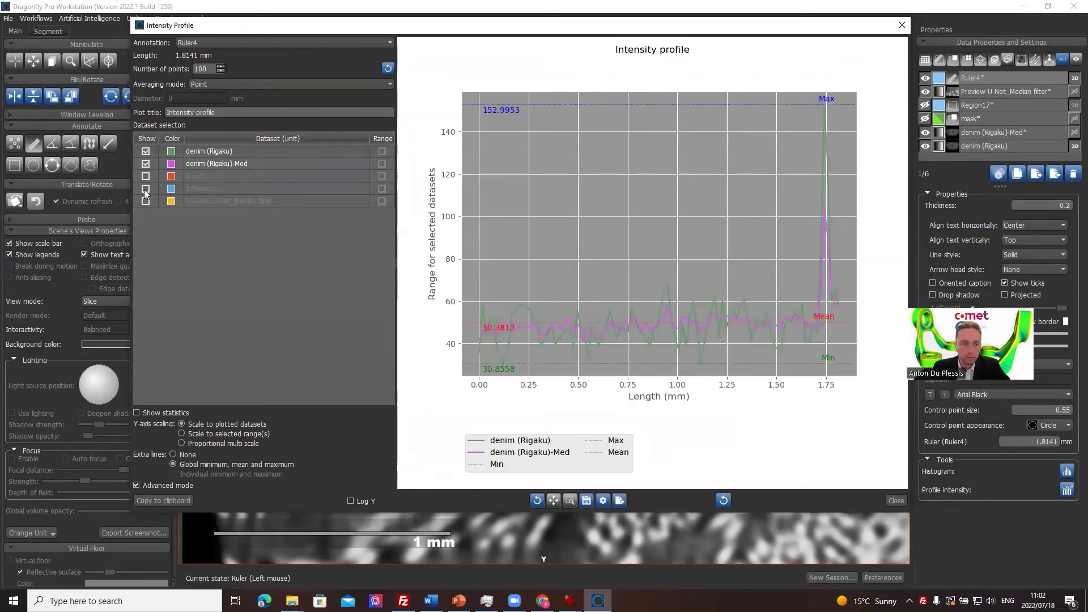
click(145, 189)
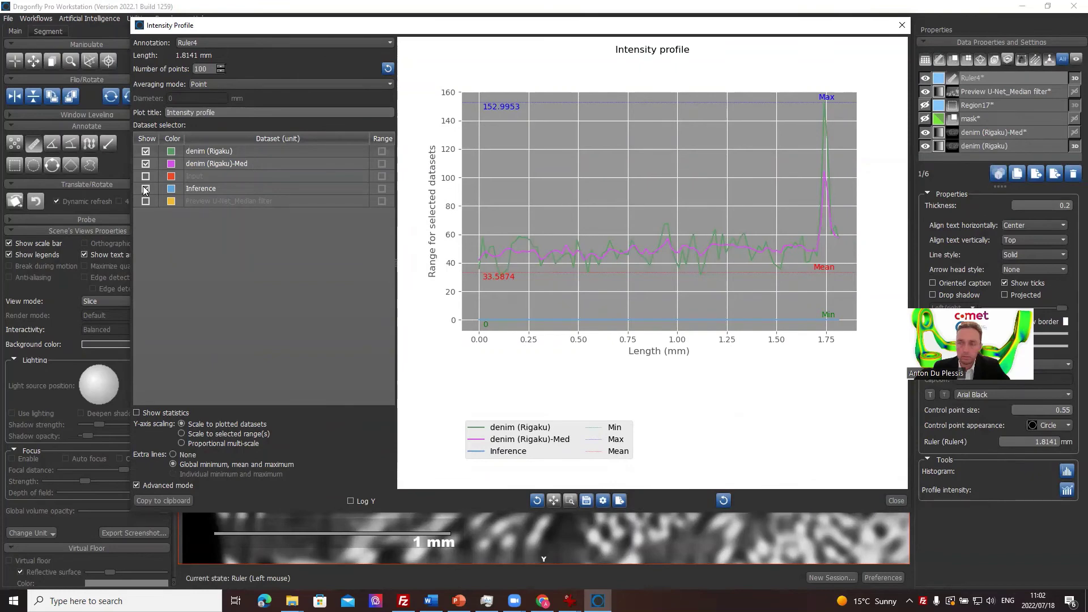
click(145, 188)
click(145, 201)
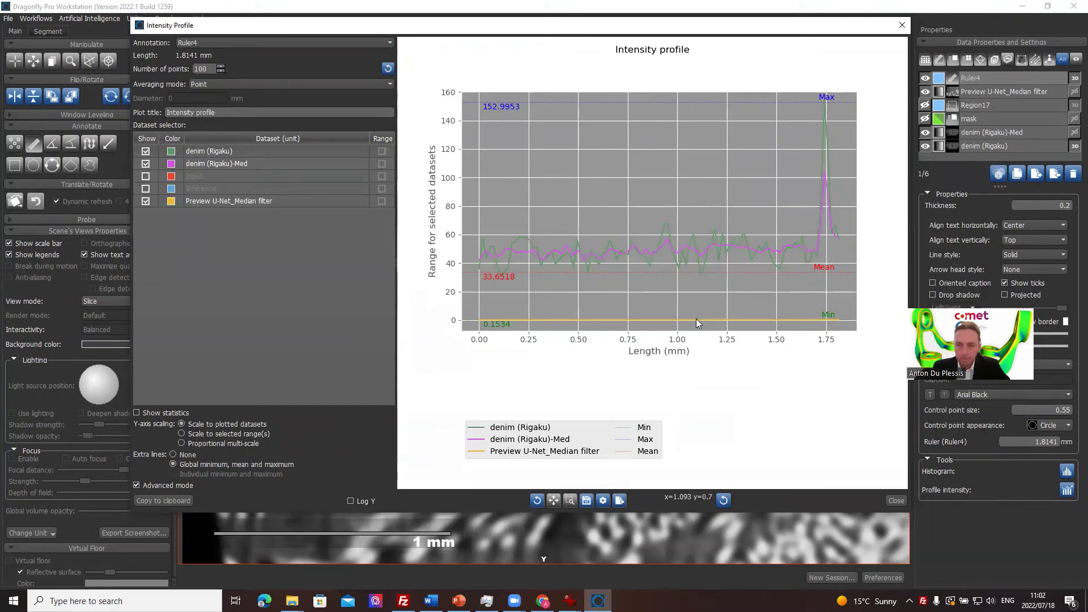
click(982, 93)
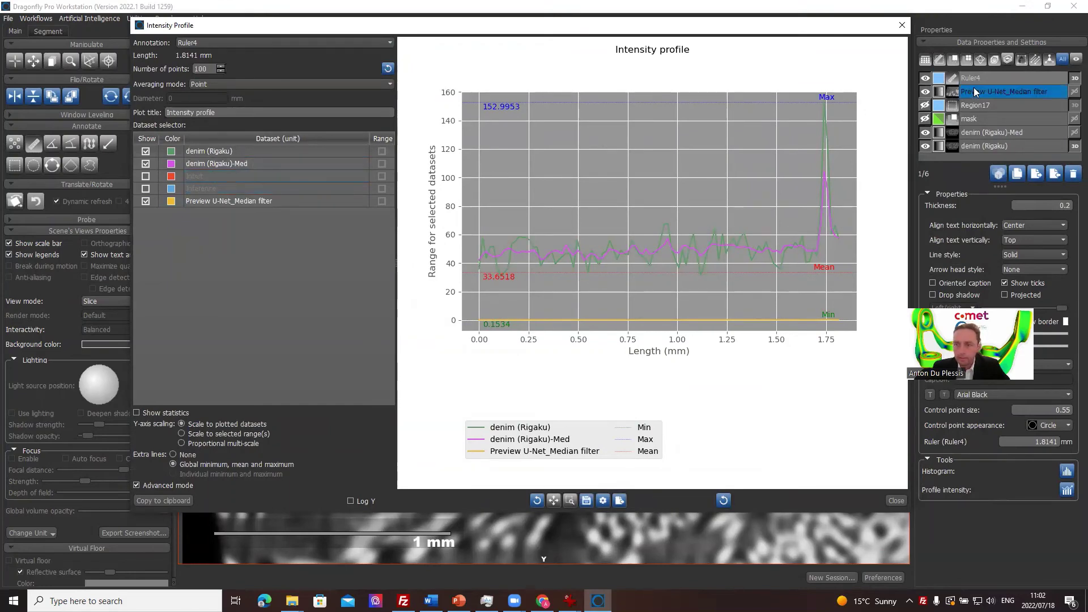
click(309, 29)
drag(309, 29, 360, 119)
key(Escape)
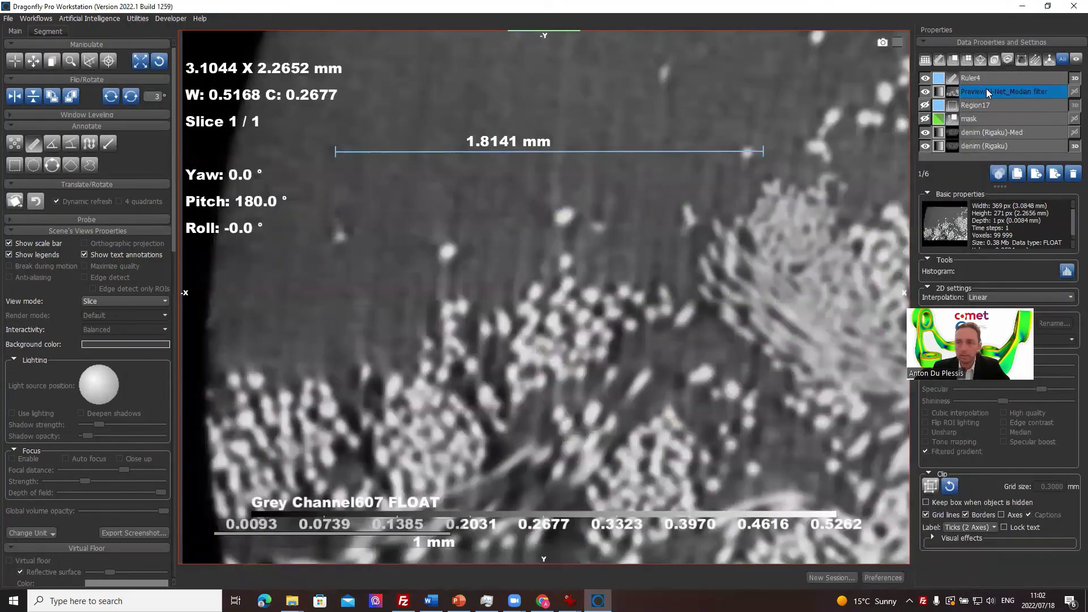
Delete the Preview U-Net_Median filter layer and list the Filter button's slice options
click(926, 92)
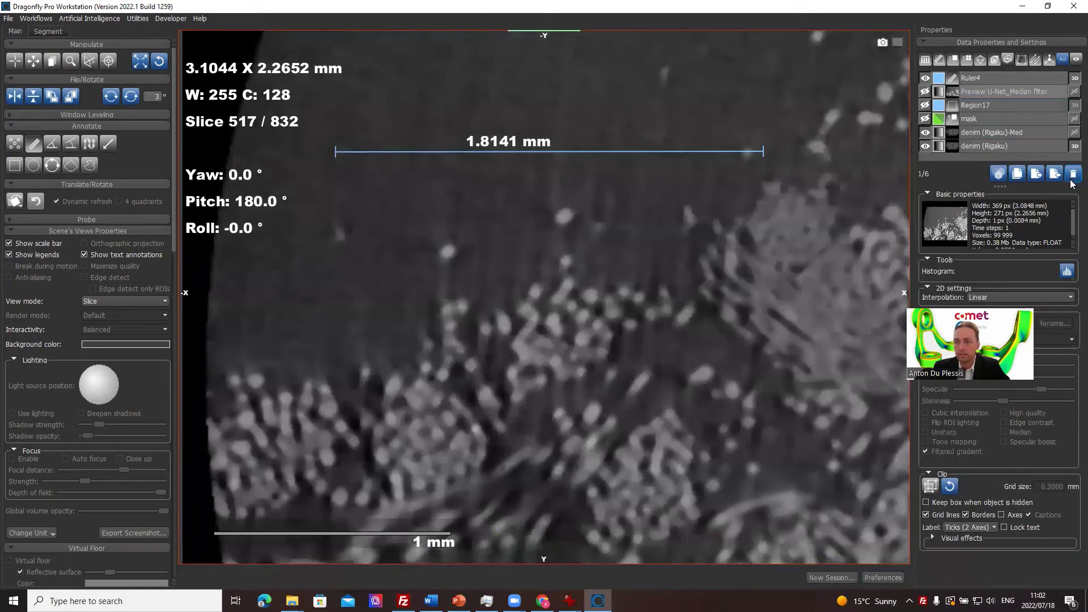
click(1000, 132)
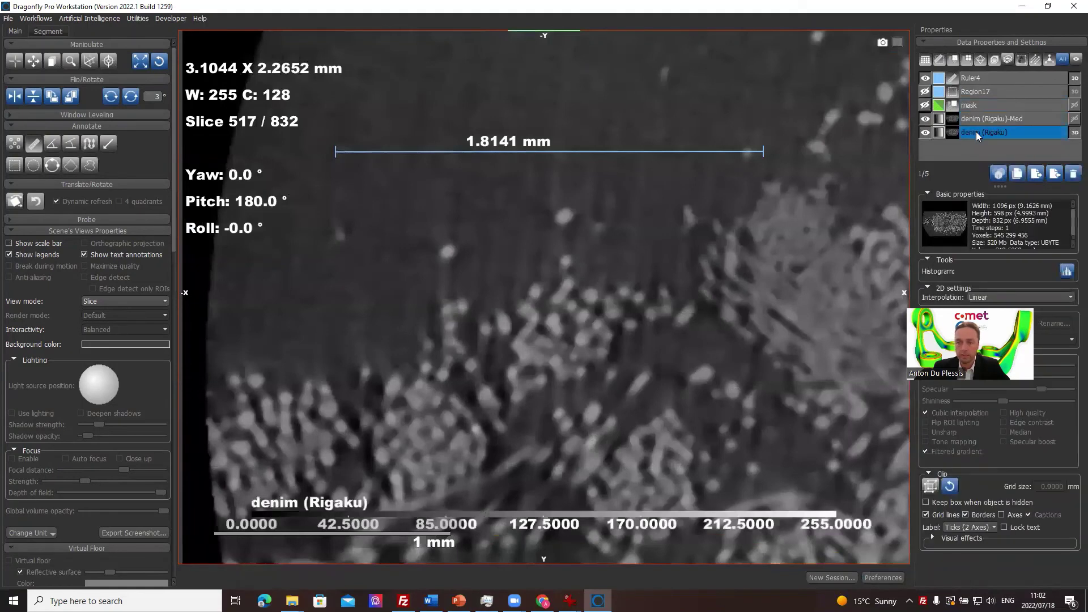
scroll(17, 181, down, 2)
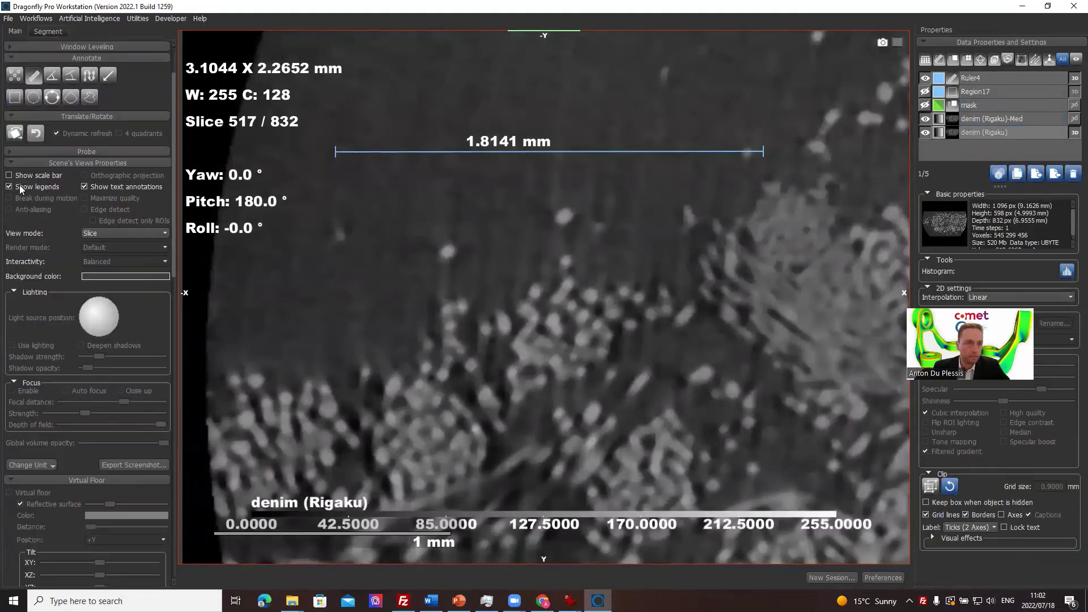
scroll(14, 152, down, 10)
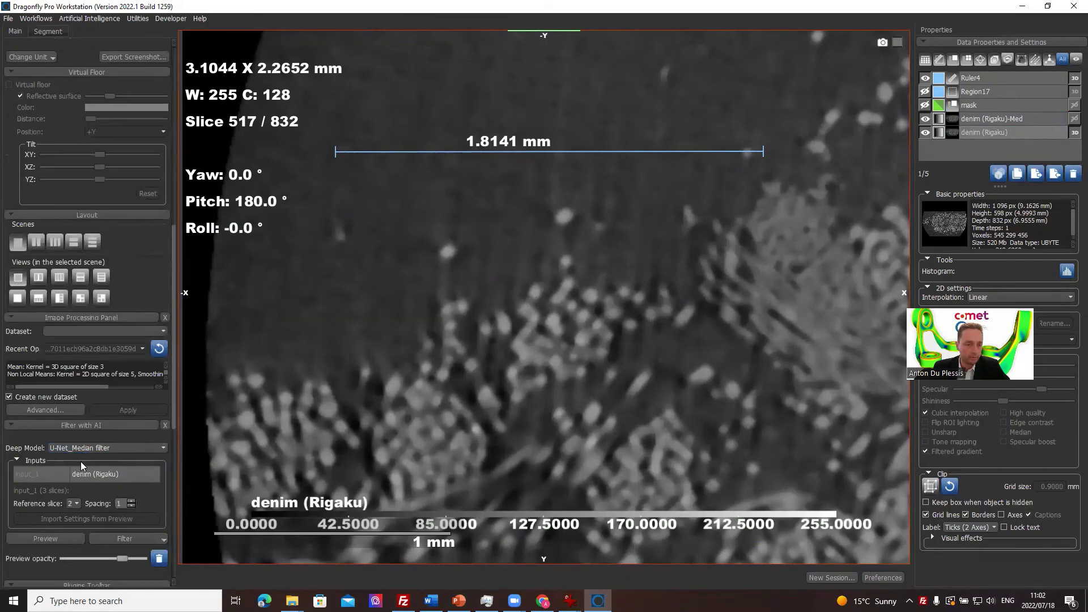
scroll(85, 501, down, 2)
click(142, 470)
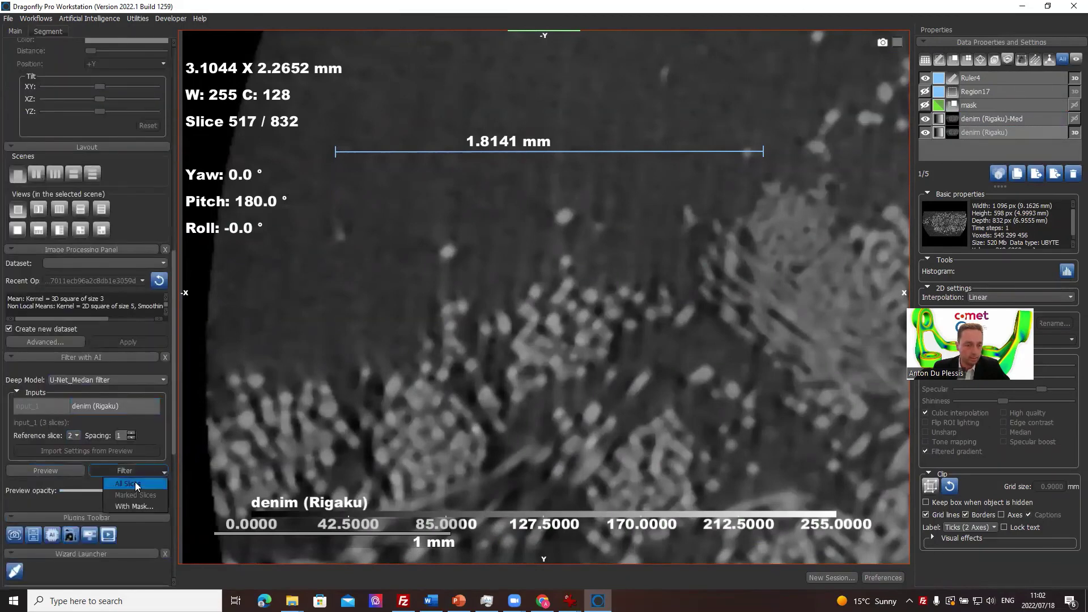
Apply the U-Net_Median filter model to all slices of denim (Rigaku)
click(135, 483)
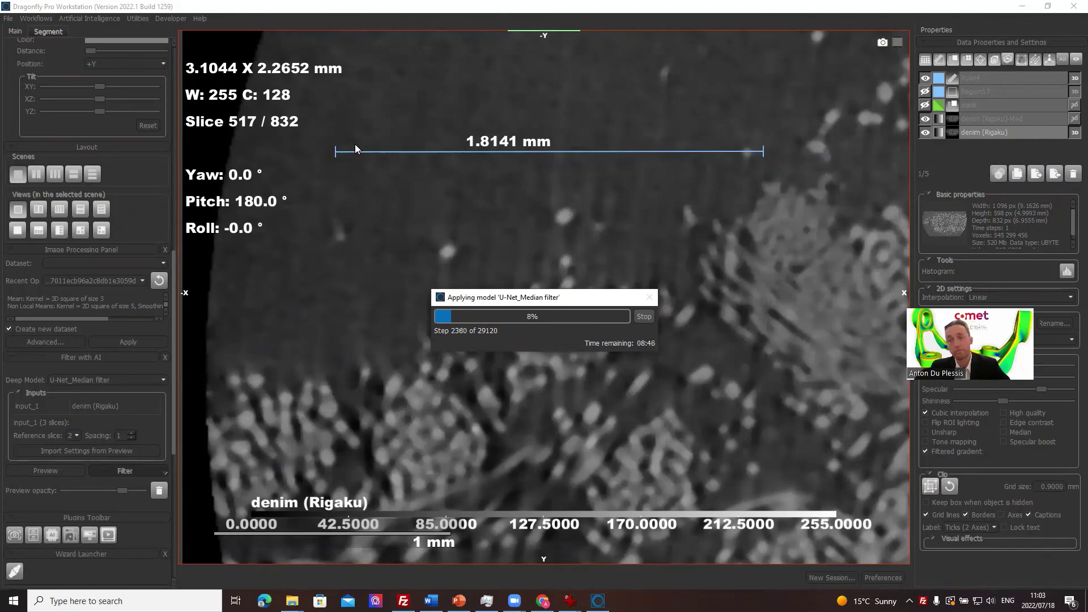
Stop the full-dataset run at about 8% and select the mask layer
click(642, 316)
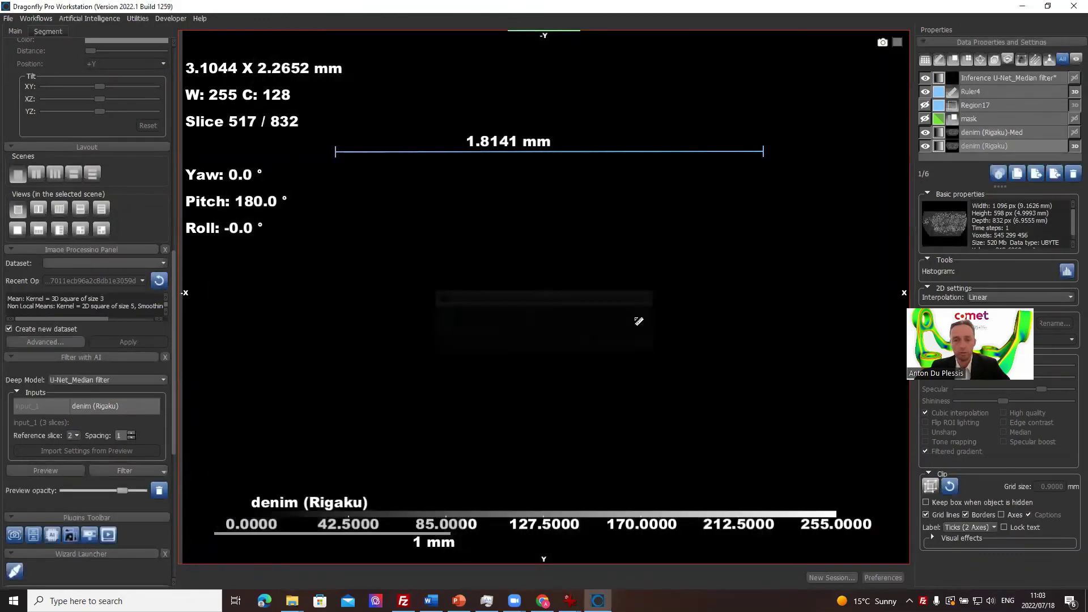
click(1004, 114)
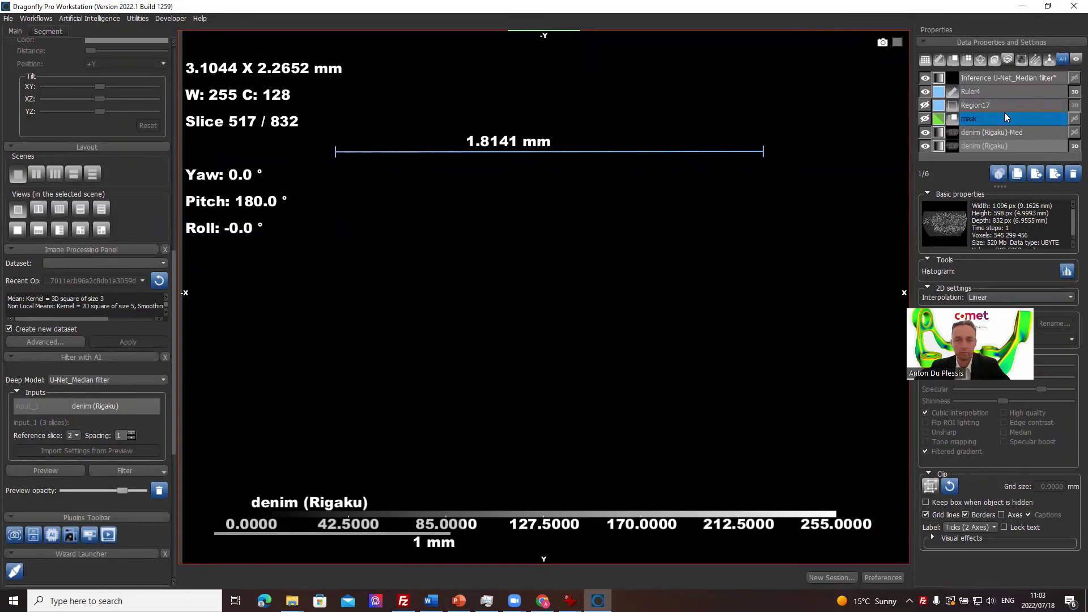
ctrl+click(1004, 113)
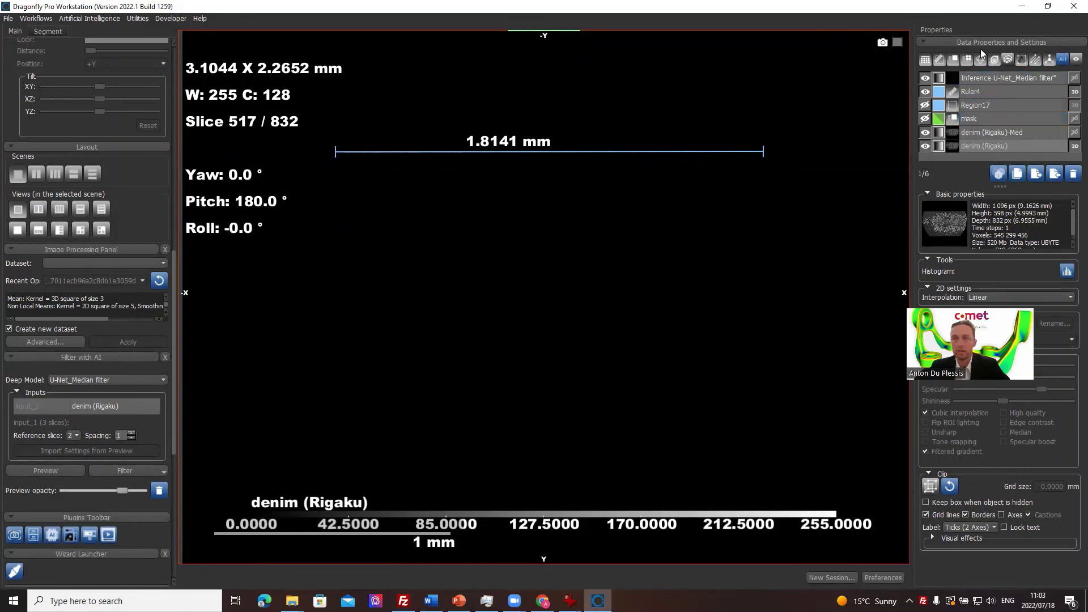